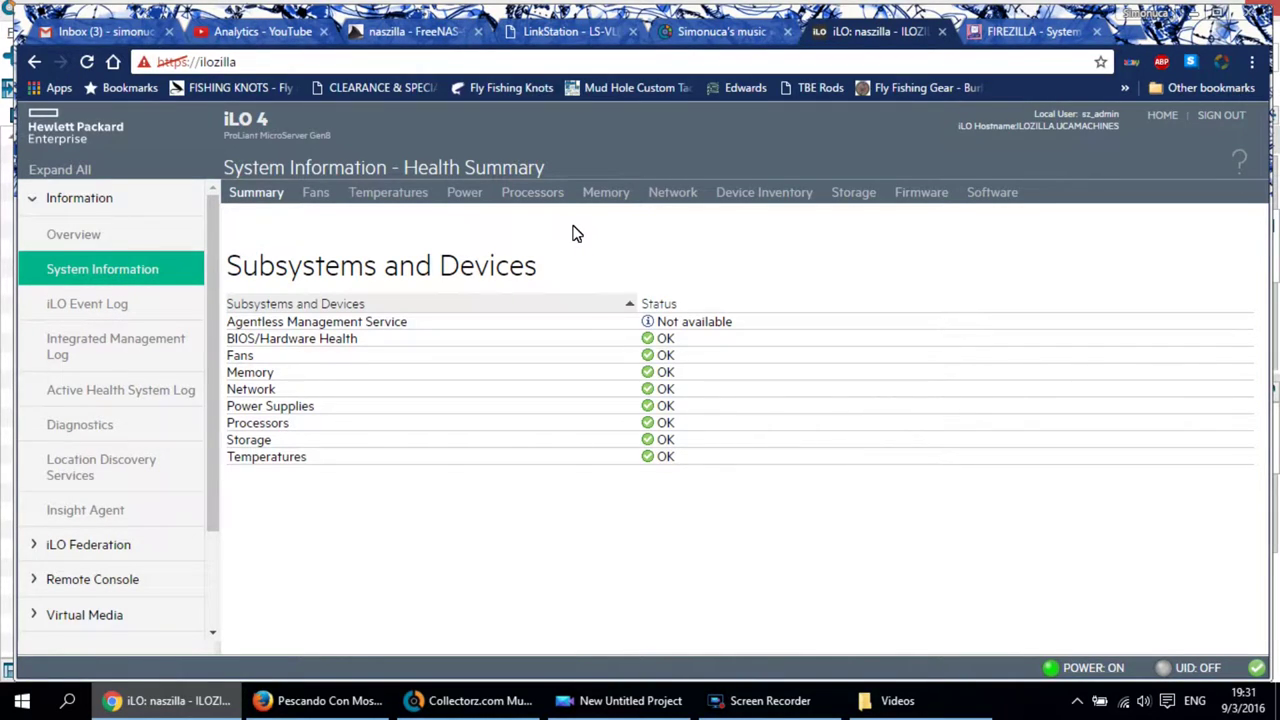
Switch to the naszilla FreeNAS page and view the disks belonging to its storage
left_click(418, 31)
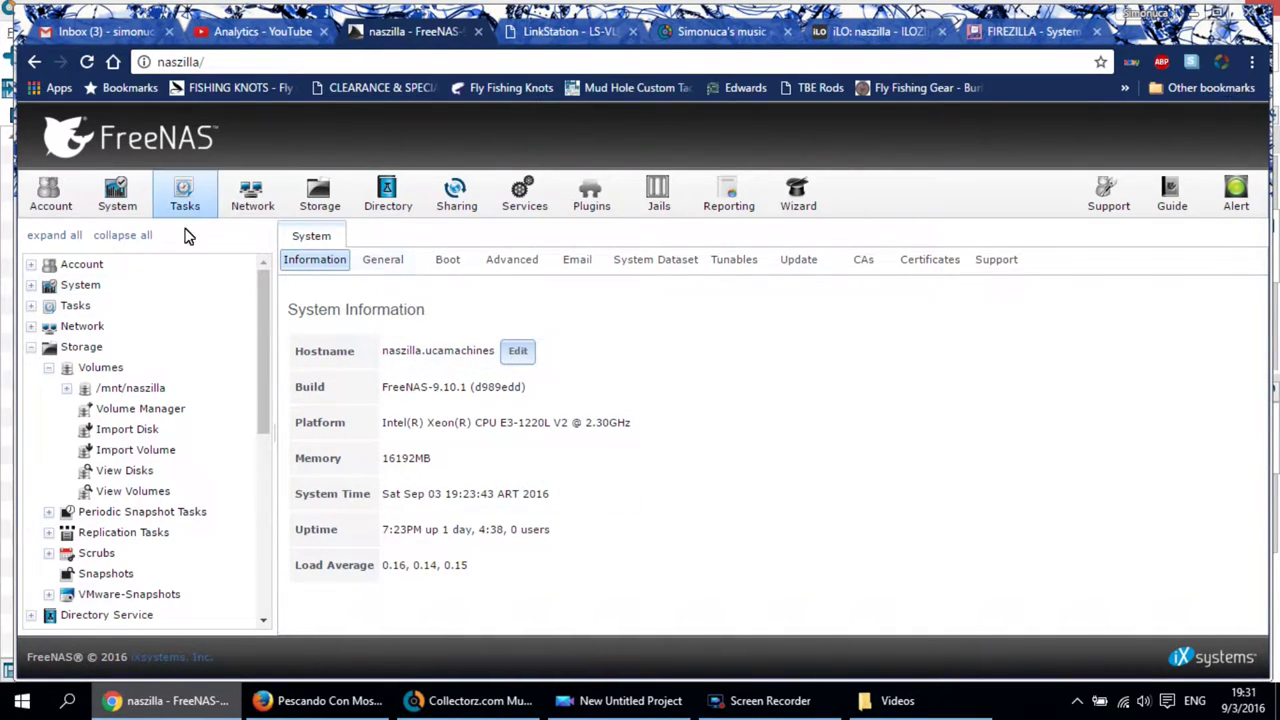
left_click(320, 197)
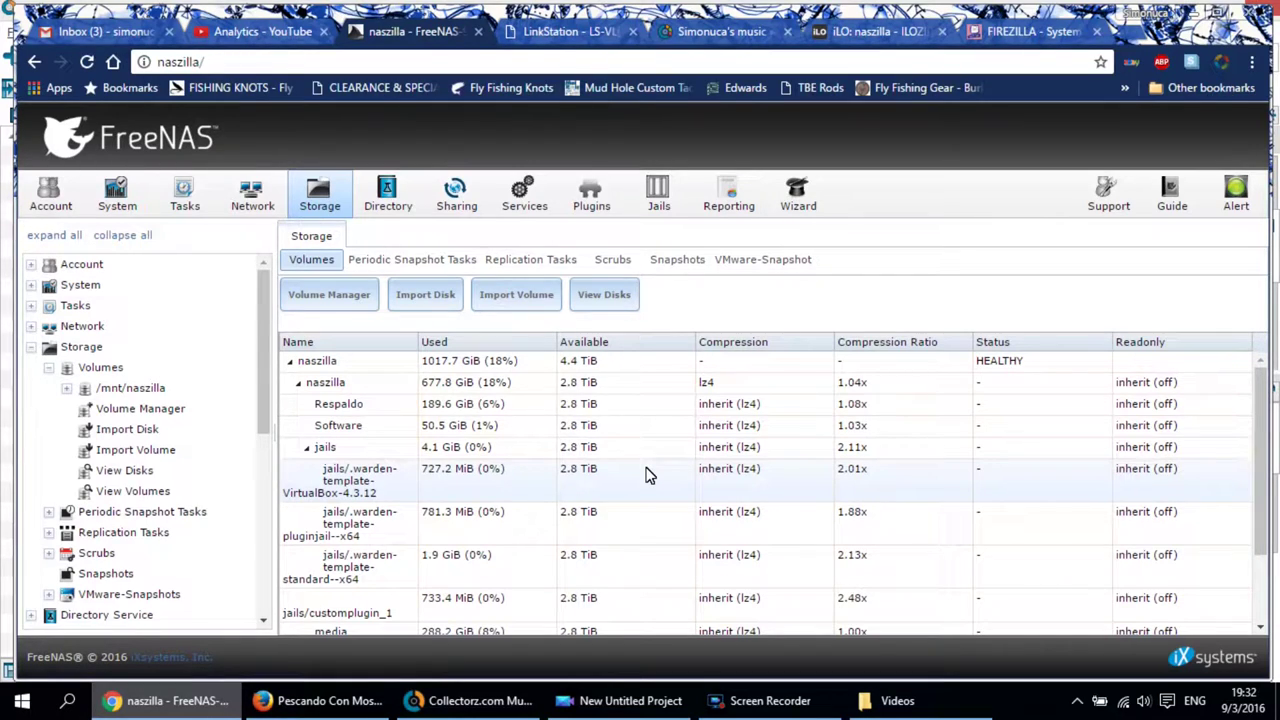
left_click(606, 292)
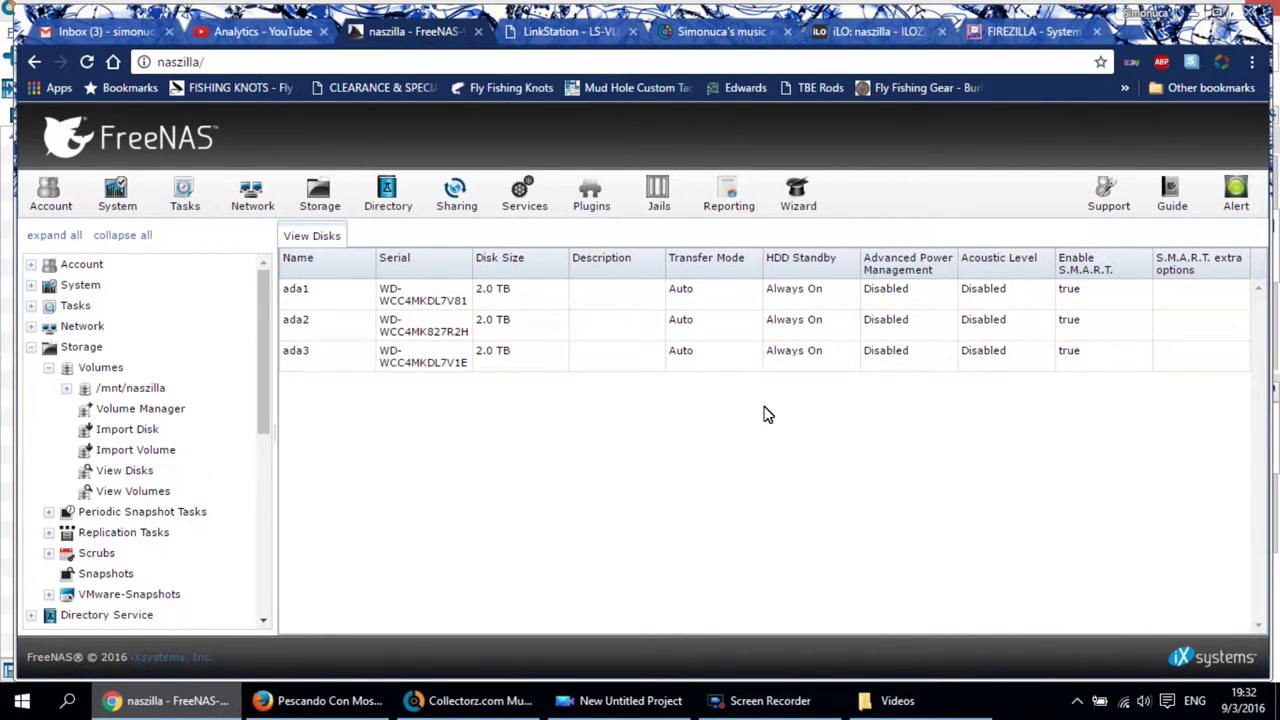
Review the shared folders on the Buffalo LinkStation page, including Rsync, and compare them with the FreeNAS disk list
left_click(565, 31)
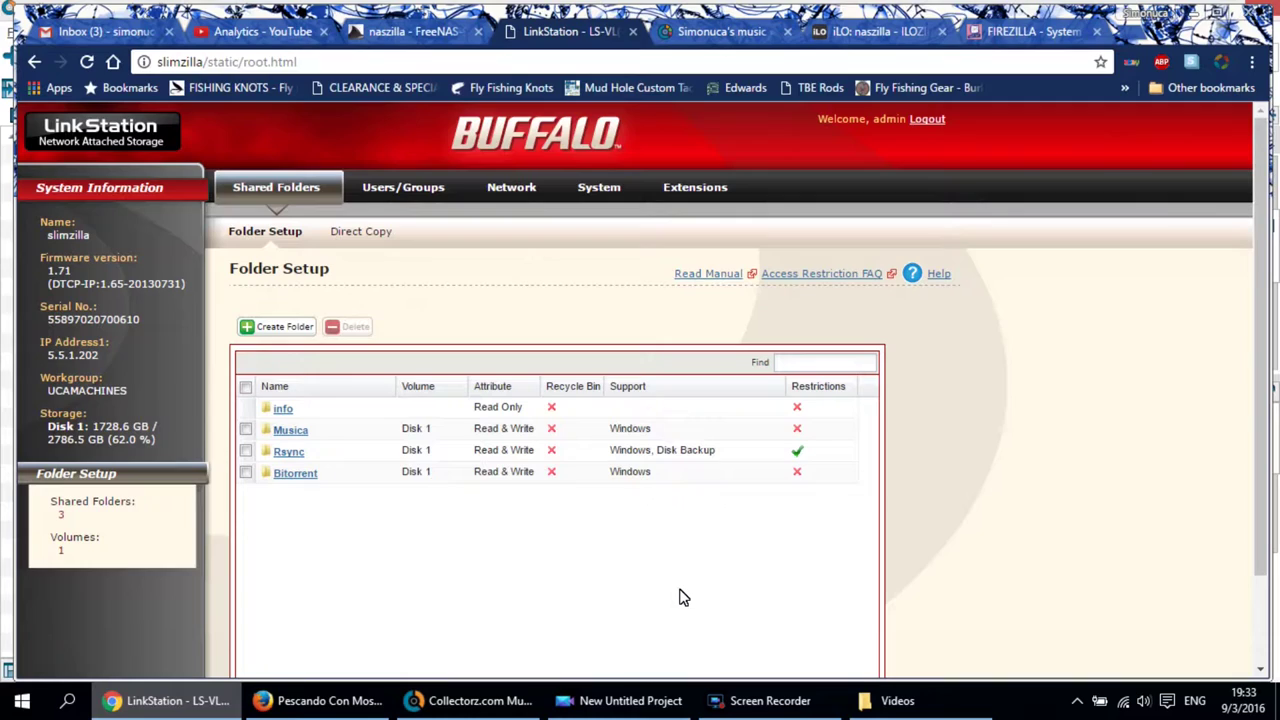
left_click(289, 455)
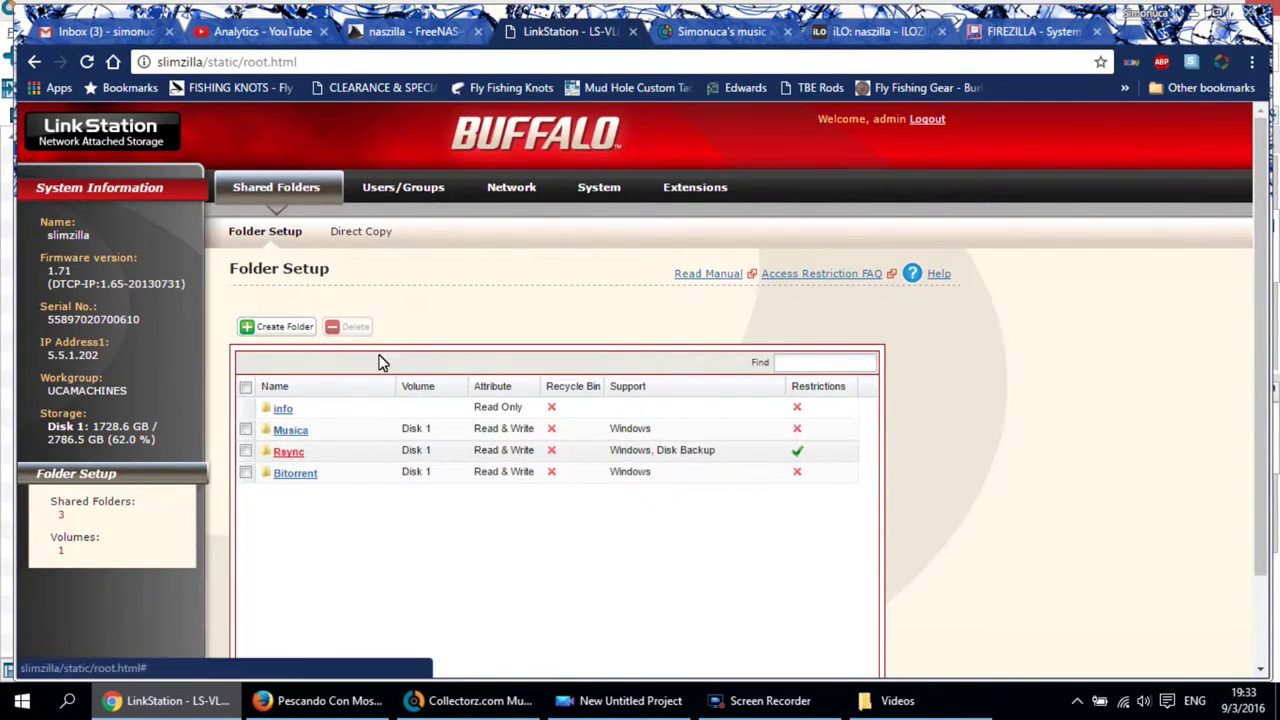
left_click(415, 32)
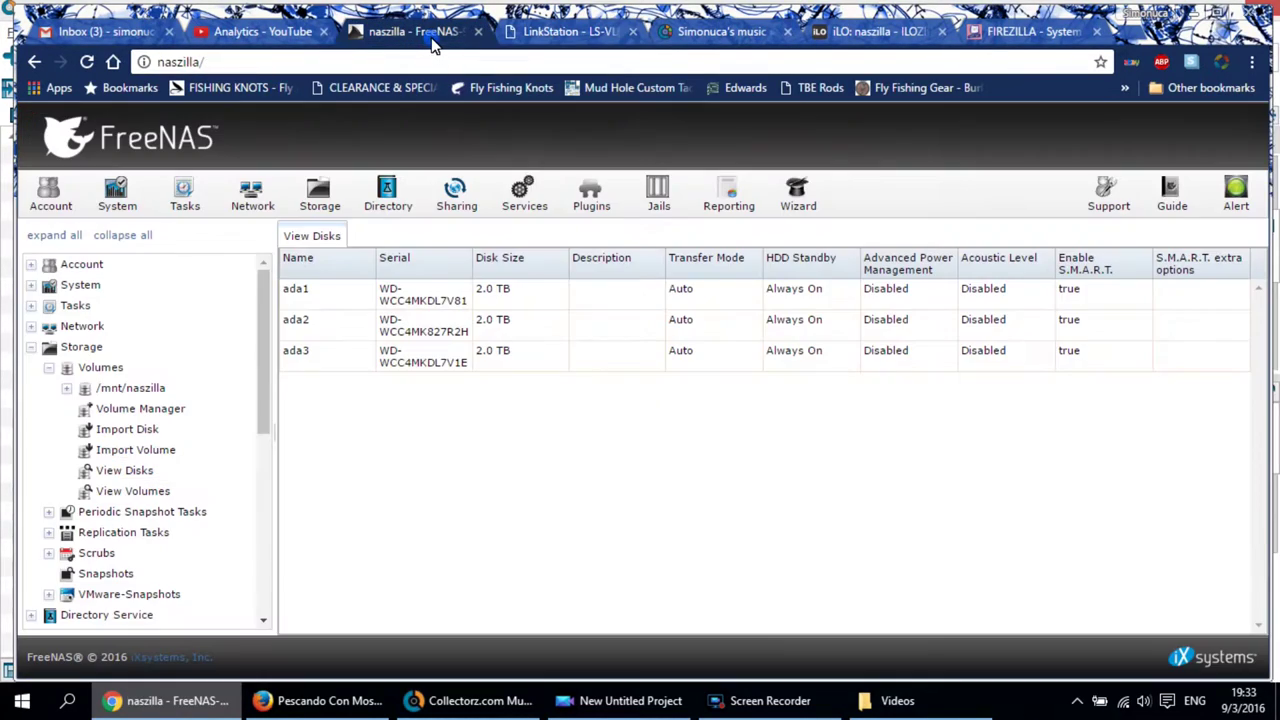
left_click(590, 36)
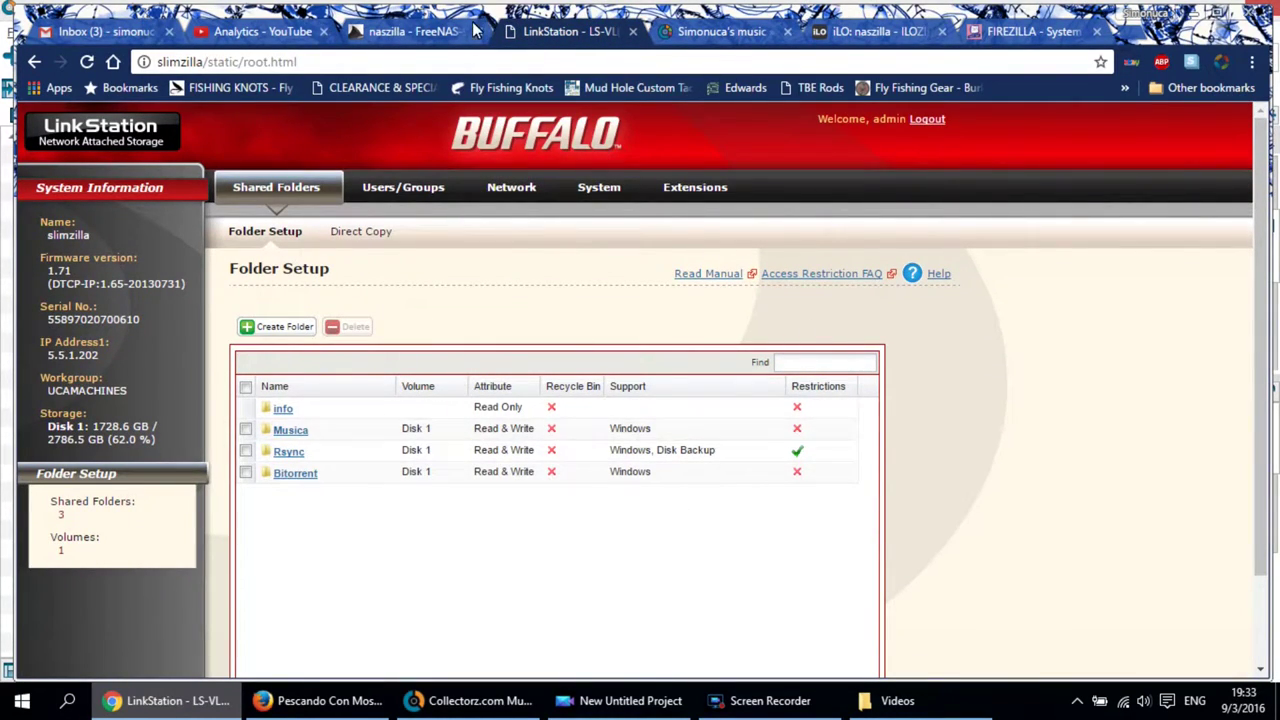
Return to the FreeNAS page and view its list of jails
left_click(420, 32)
scroll(197, 452, "down", 5)
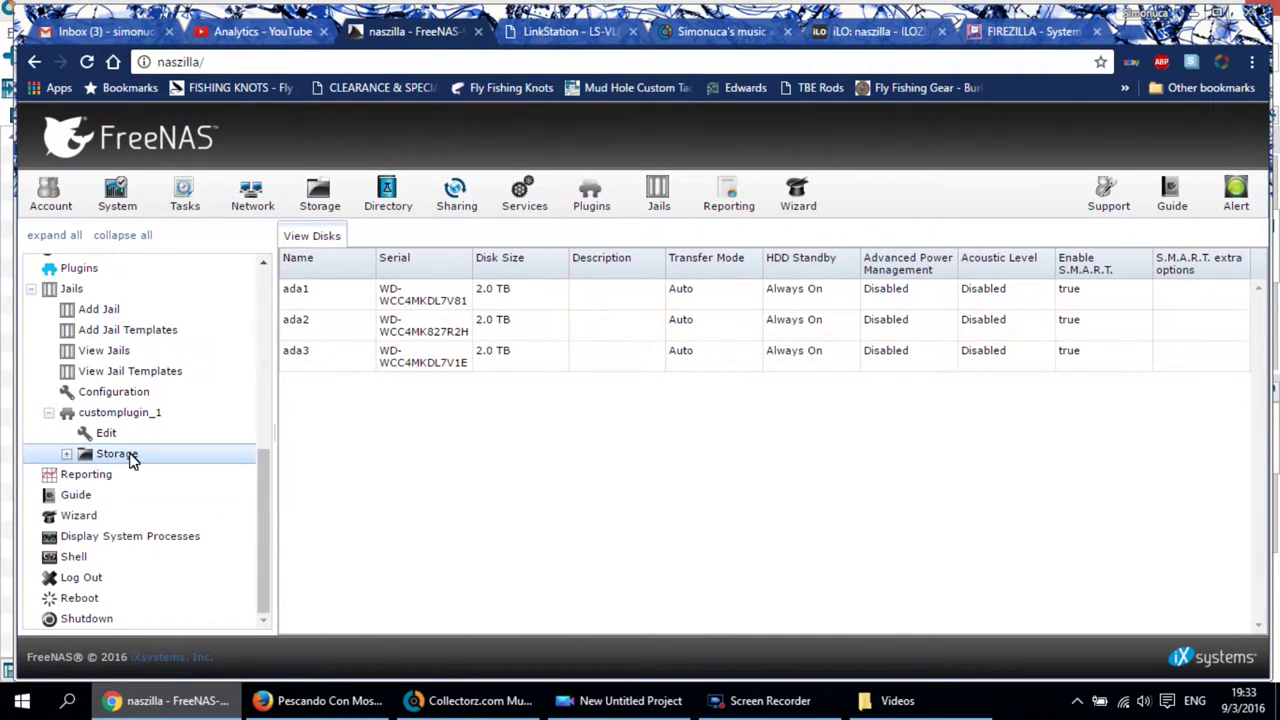
left_click(140, 350)
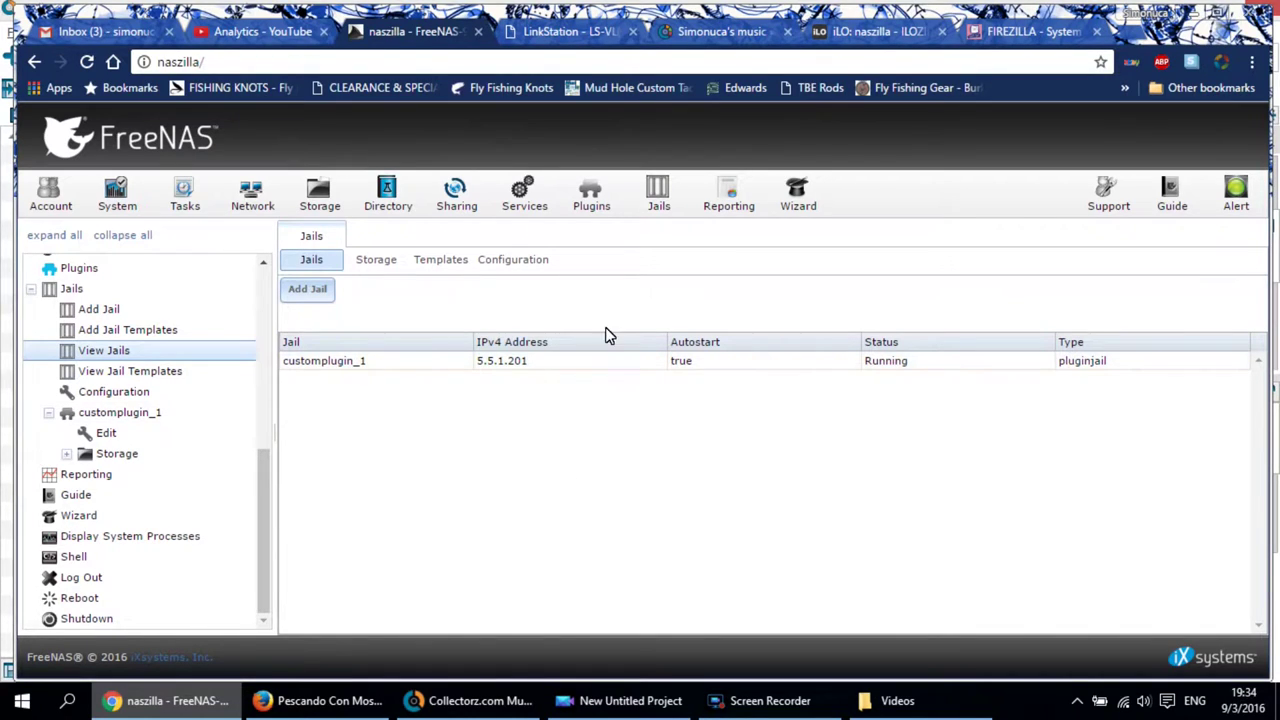
Browse the album list in the Collectorz.com online music collection and return to its beginning
left_click(722, 32)
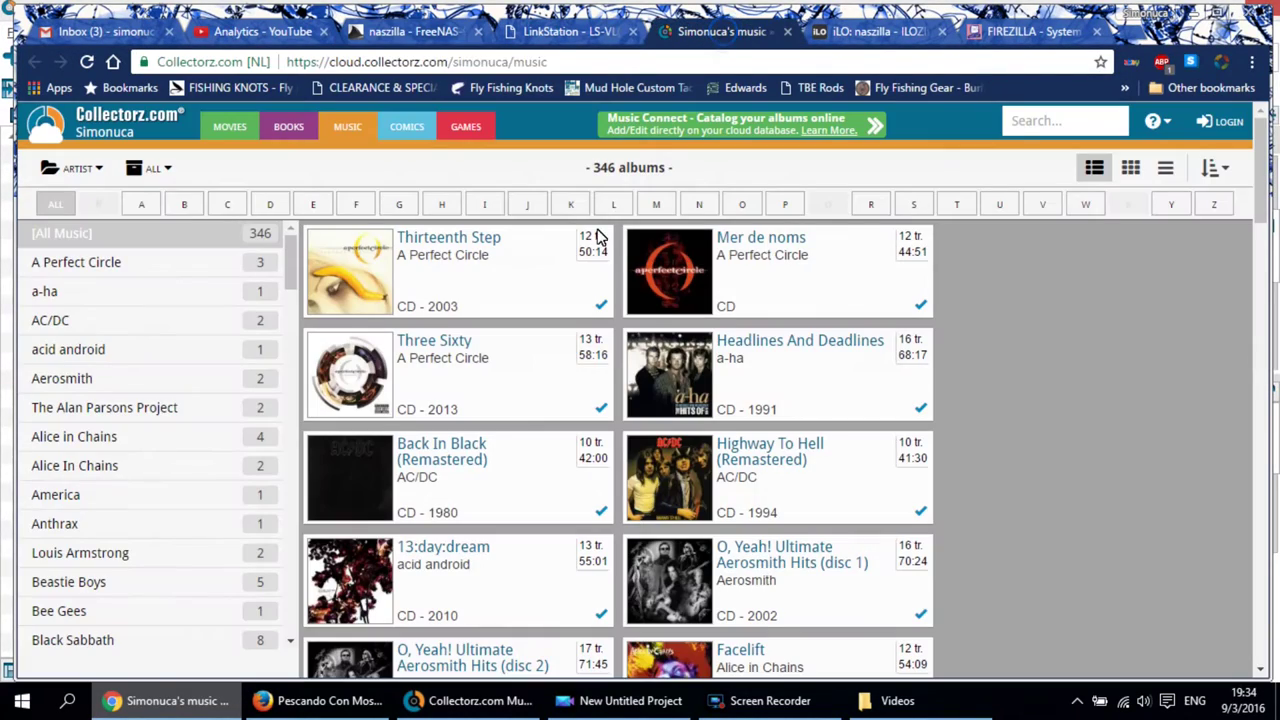
scroll(1095, 352, "down", 4)
scroll(1095, 352, "down", 3)
scroll(1095, 352, "up", 7)
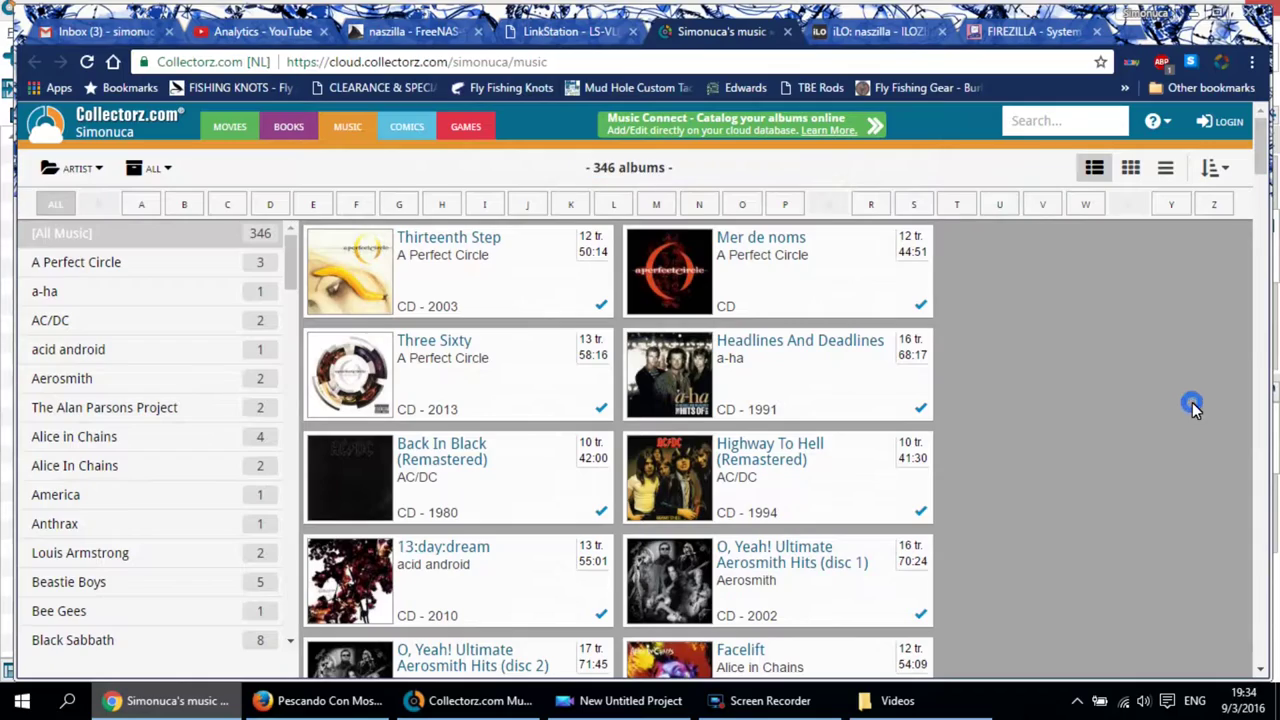
scroll(1118, 440, "down", 1)
scroll(1118, 444, "down", 13)
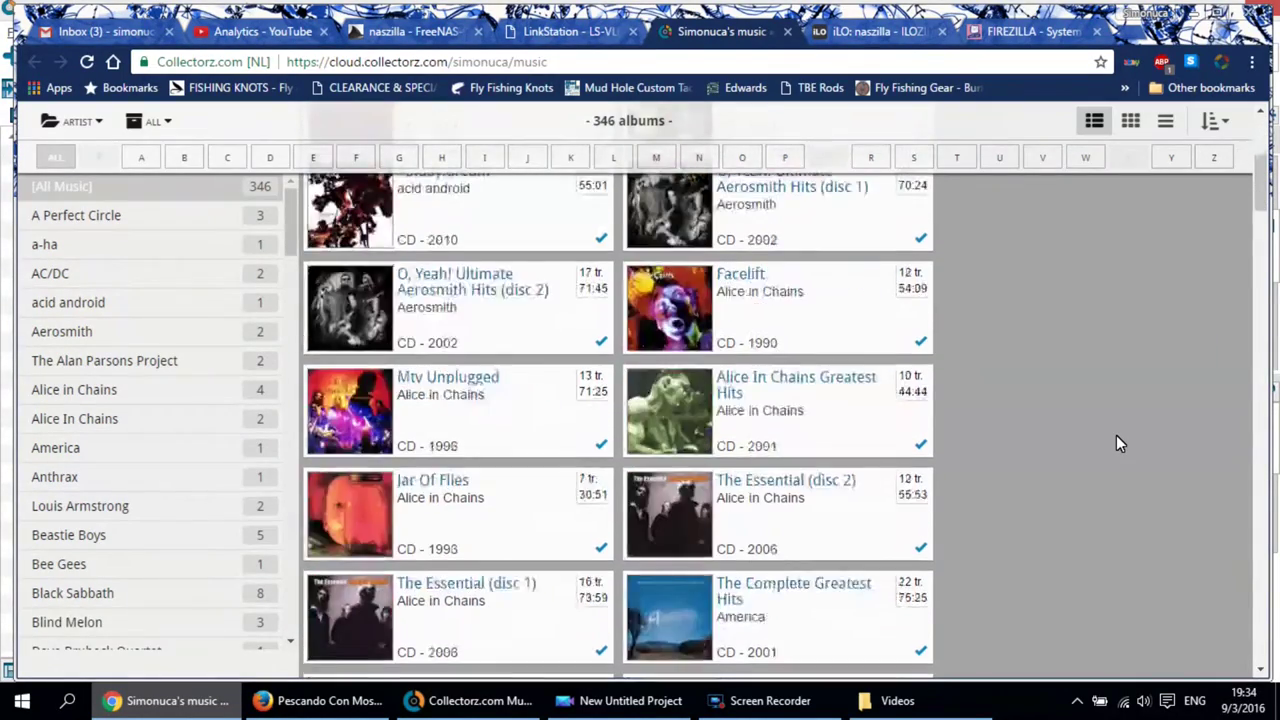
scroll(1118, 444, "up", 15)
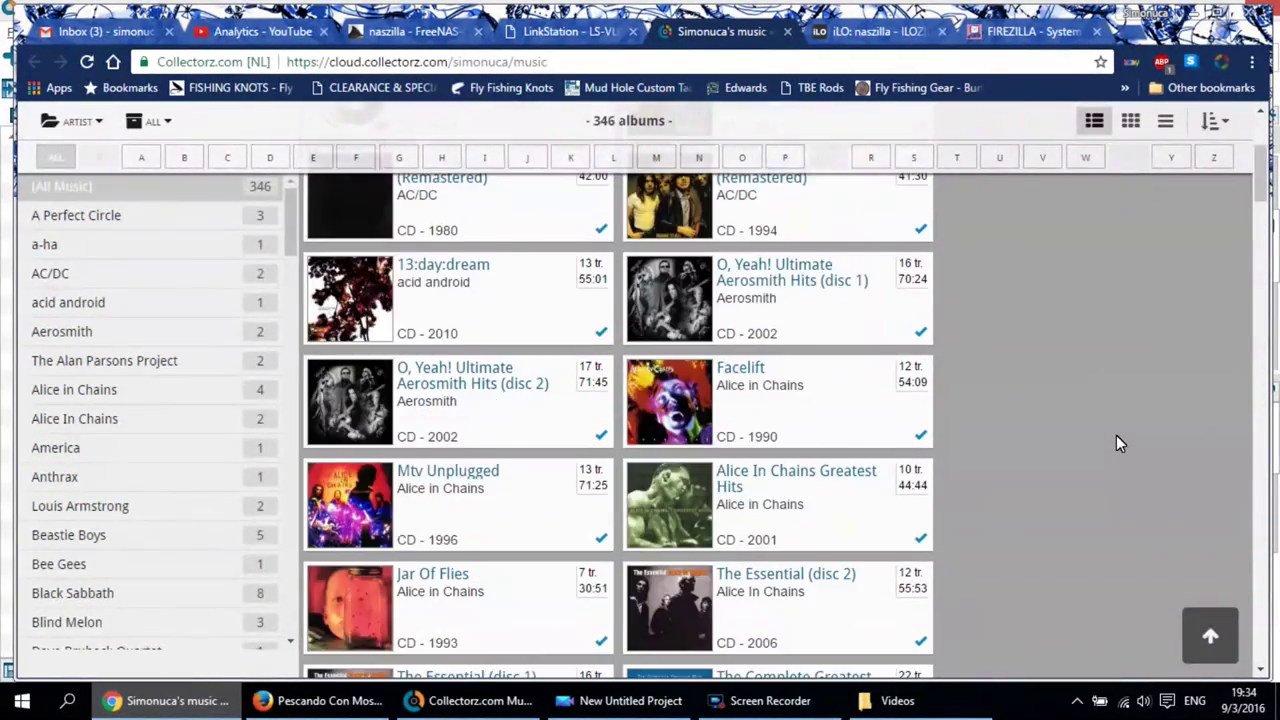
scroll(1116, 435, "down", 7)
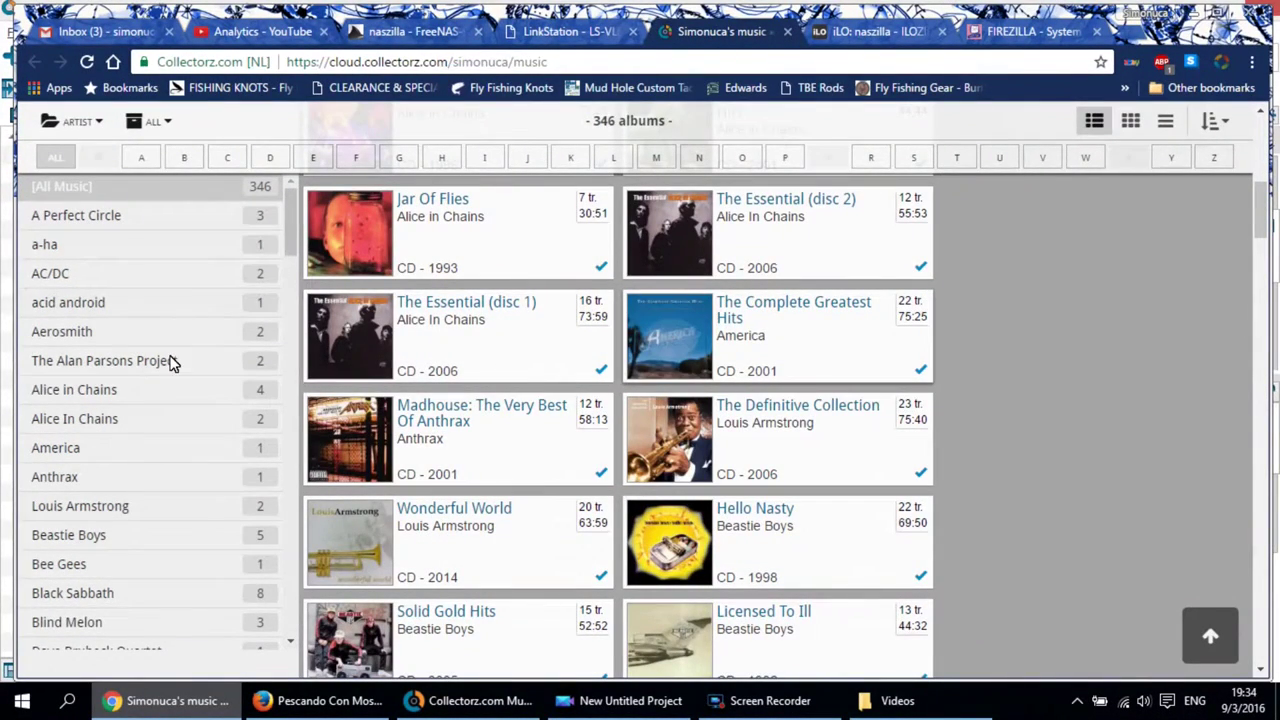
scroll(1062, 422, "up", 7)
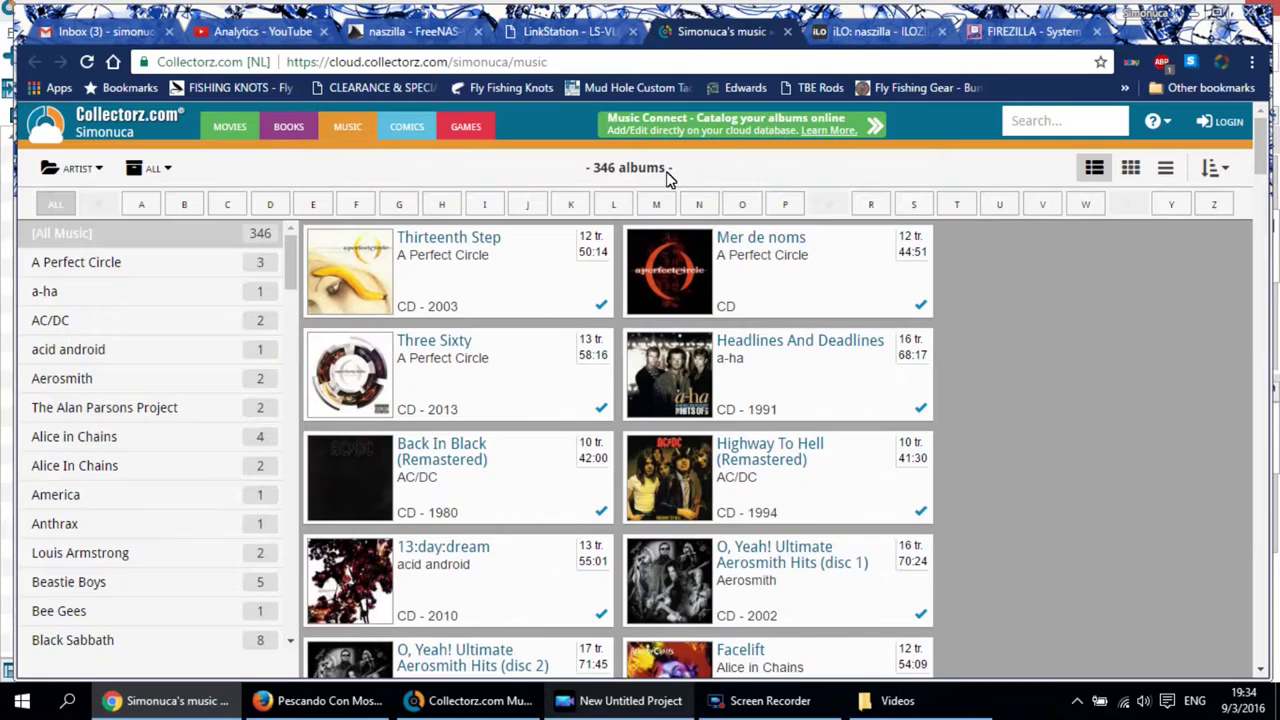
Minimise CUERipper and open the Remote Console page in the server's iLO web interface
mouse_move(735, 8)
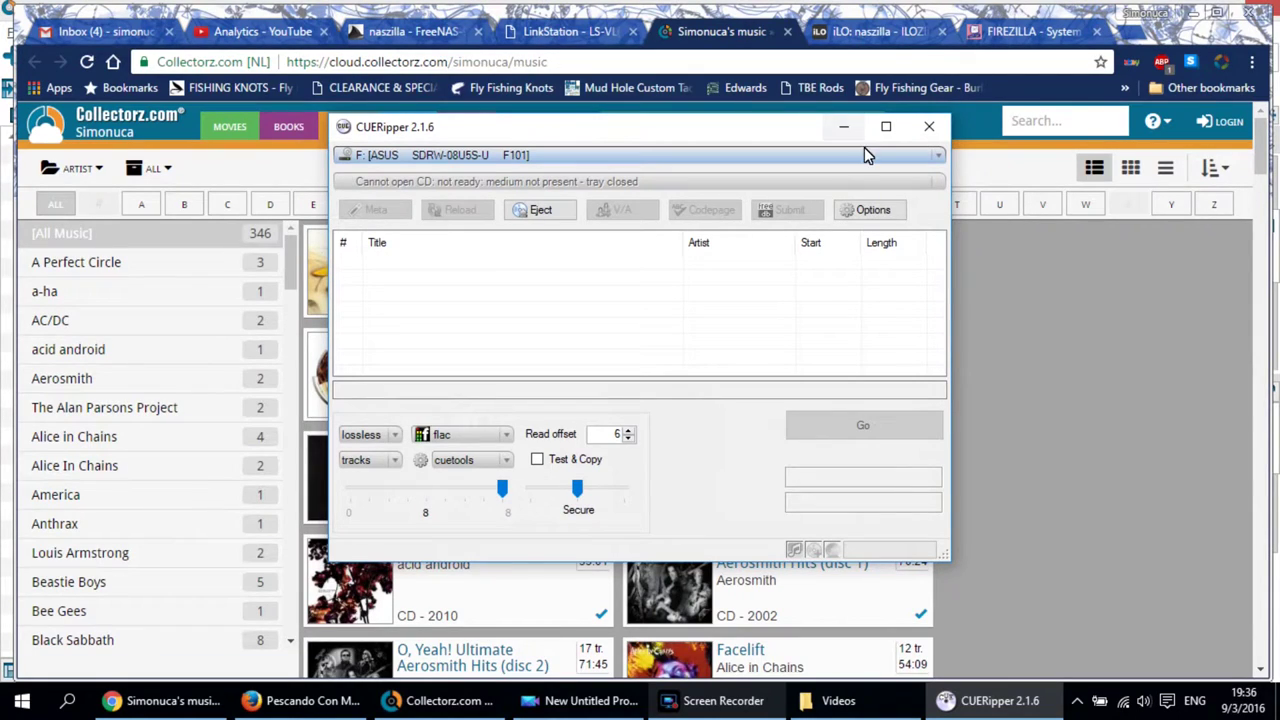
left_click(850, 132)
left_click(868, 31)
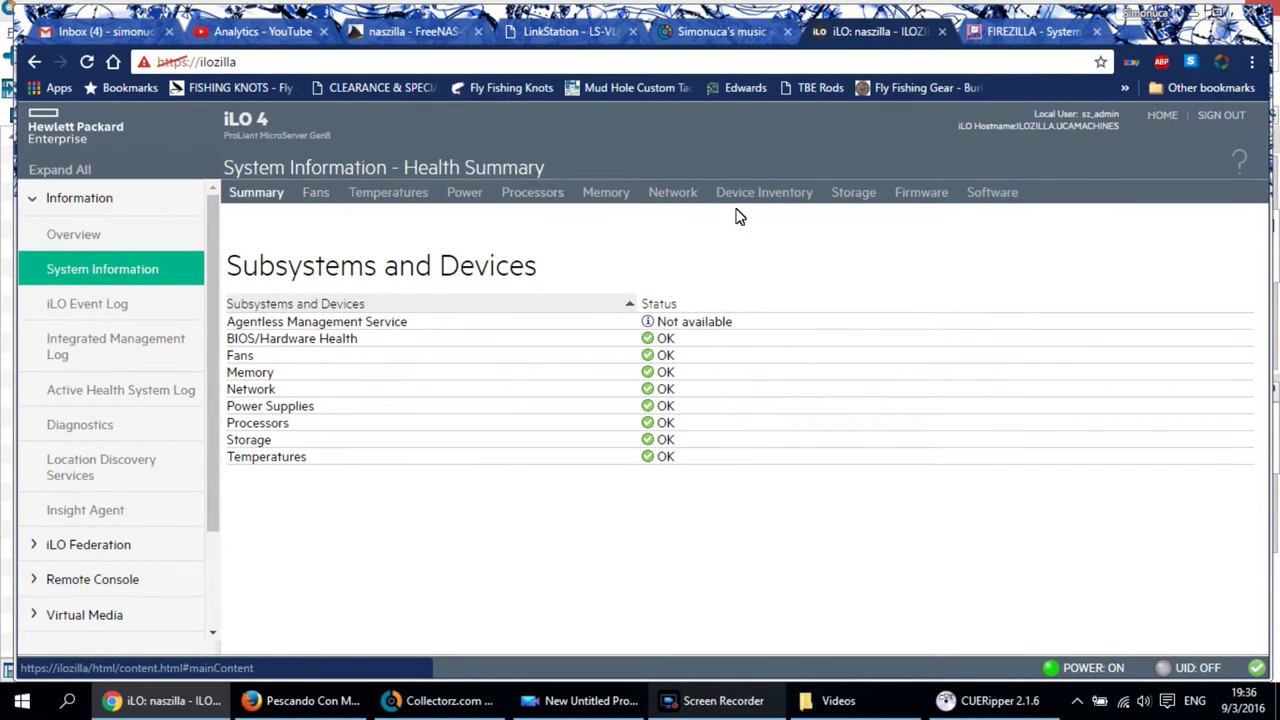
scroll(208, 555, "down", 2)
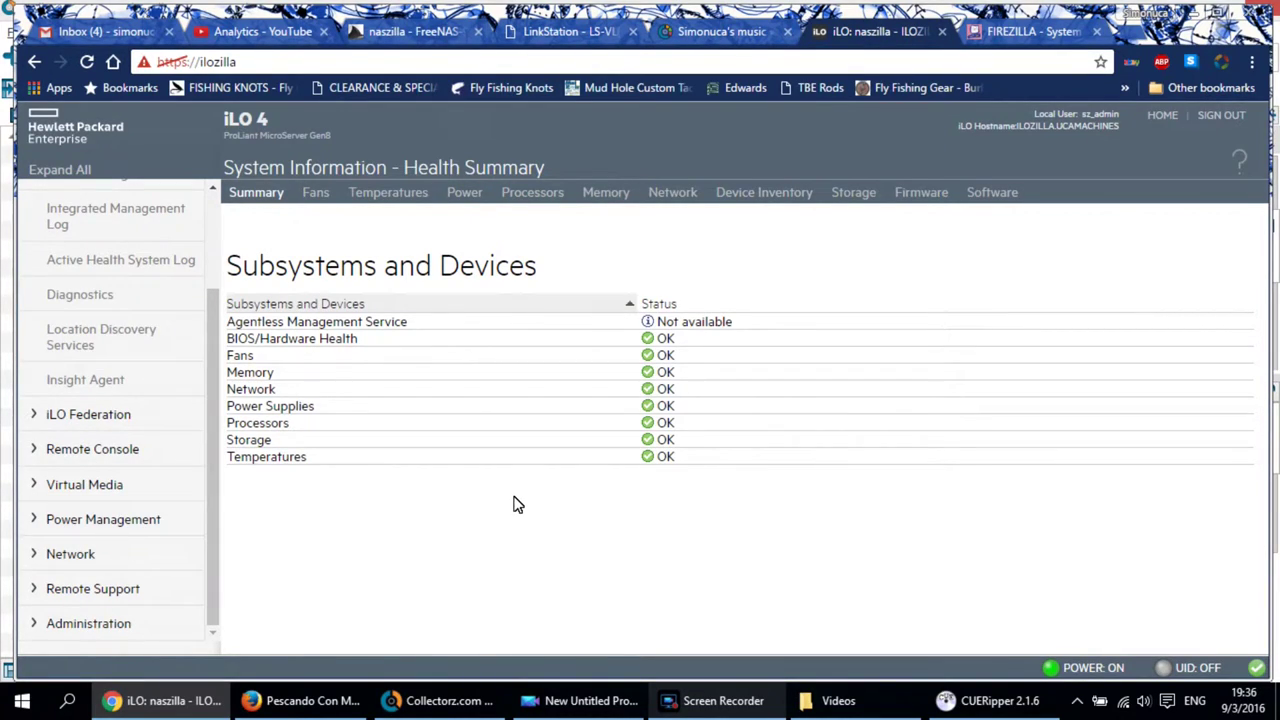
left_click(92, 449)
left_click(104, 486)
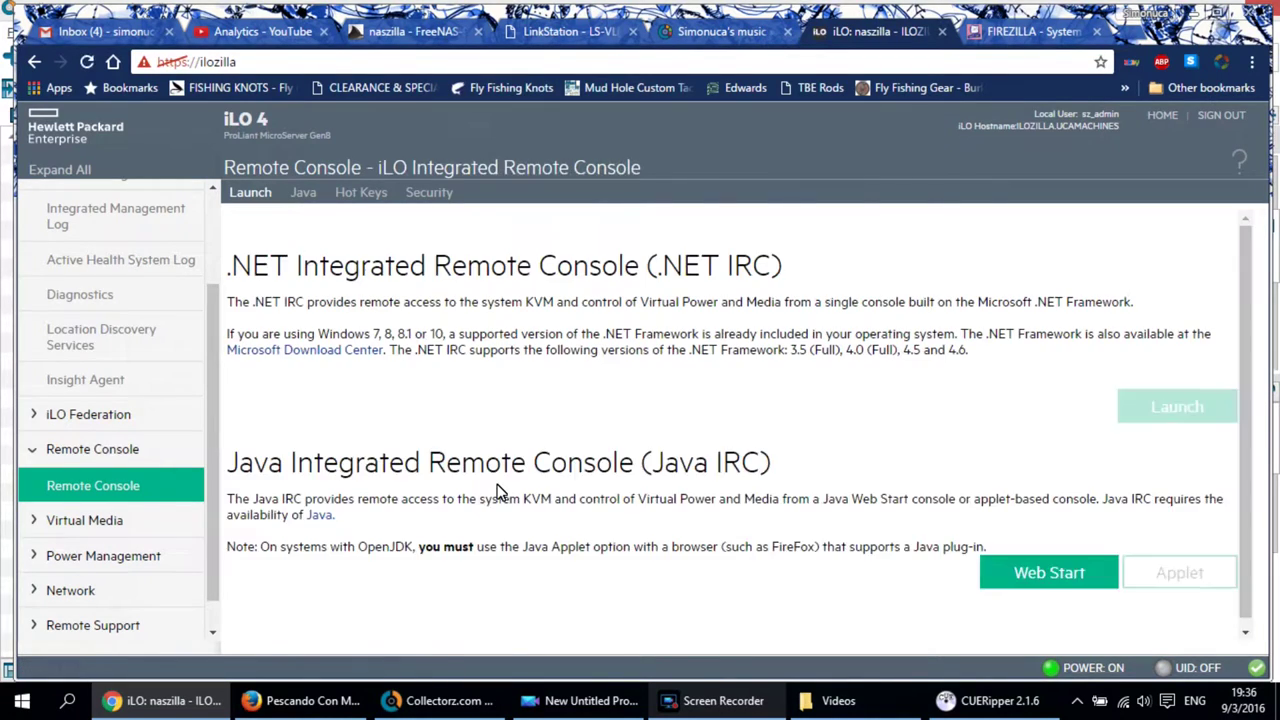
Review the remote console options and try to launch the .NET Integrated Remote Console from the web page
scroll(522, 490, "down", 2)
scroll(522, 490, "down", 1)
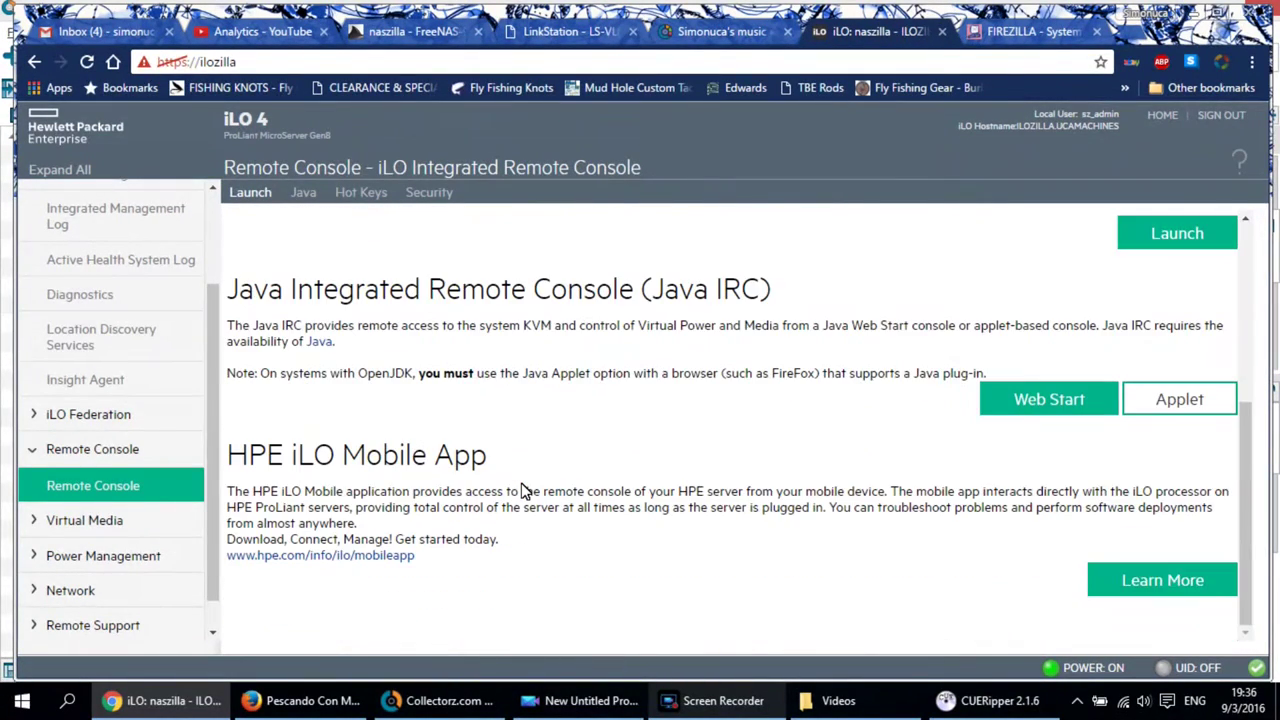
scroll(522, 490, "up", 4)
left_click(1195, 585)
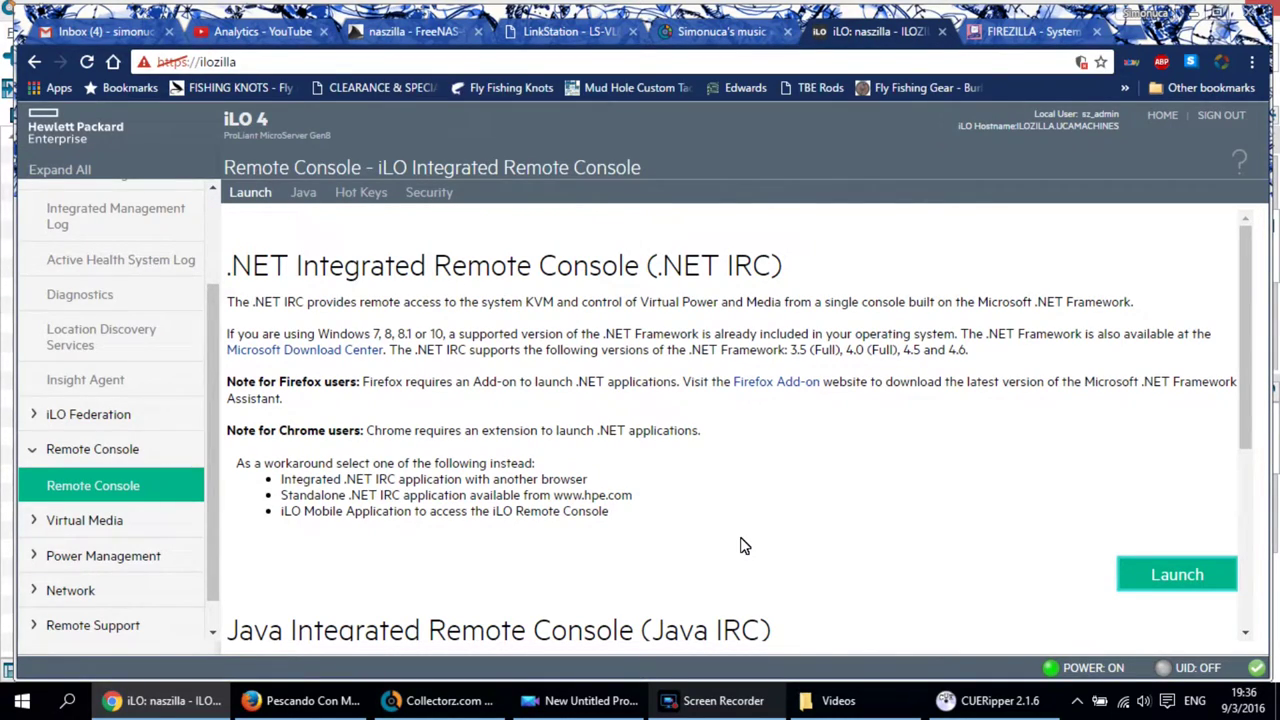
scroll(988, 586, "down", 4)
scroll(988, 586, "up", 4)
Open the standalone iLO Integrated Remote Console, log in with the account password and refresh the console setup menu
left_click(16, 699)
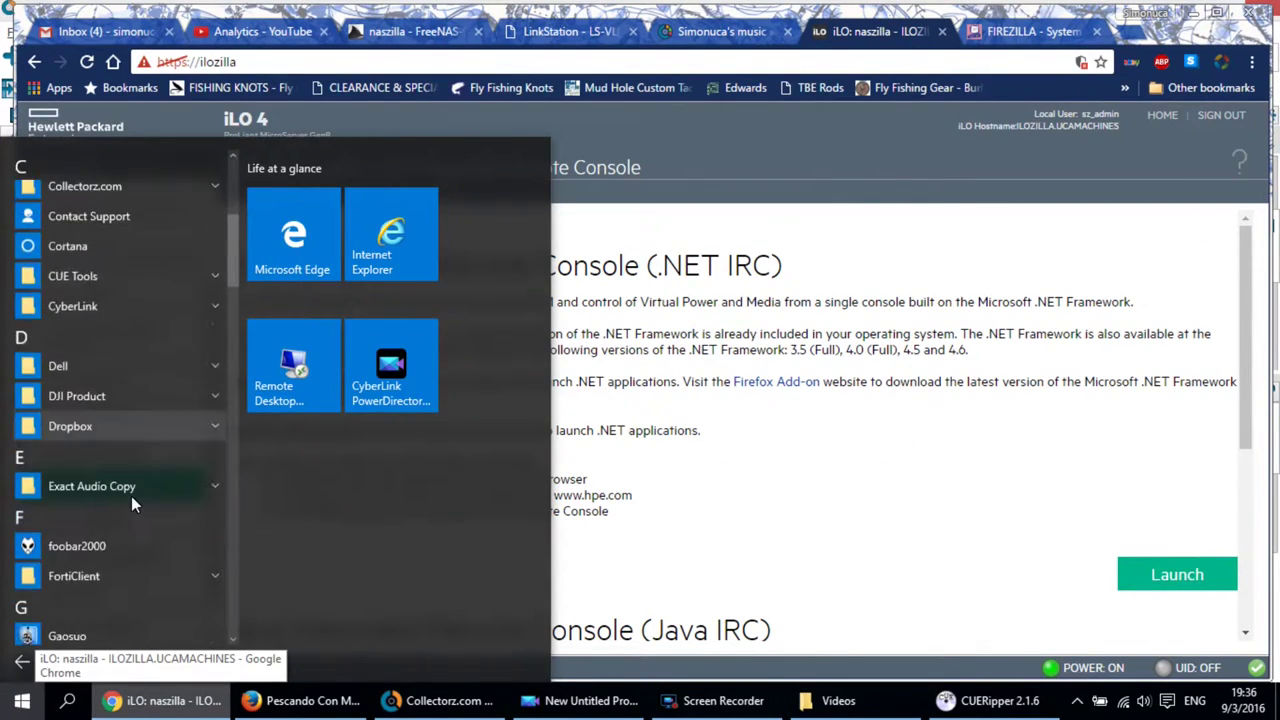
scroll(131, 496, "down", 6)
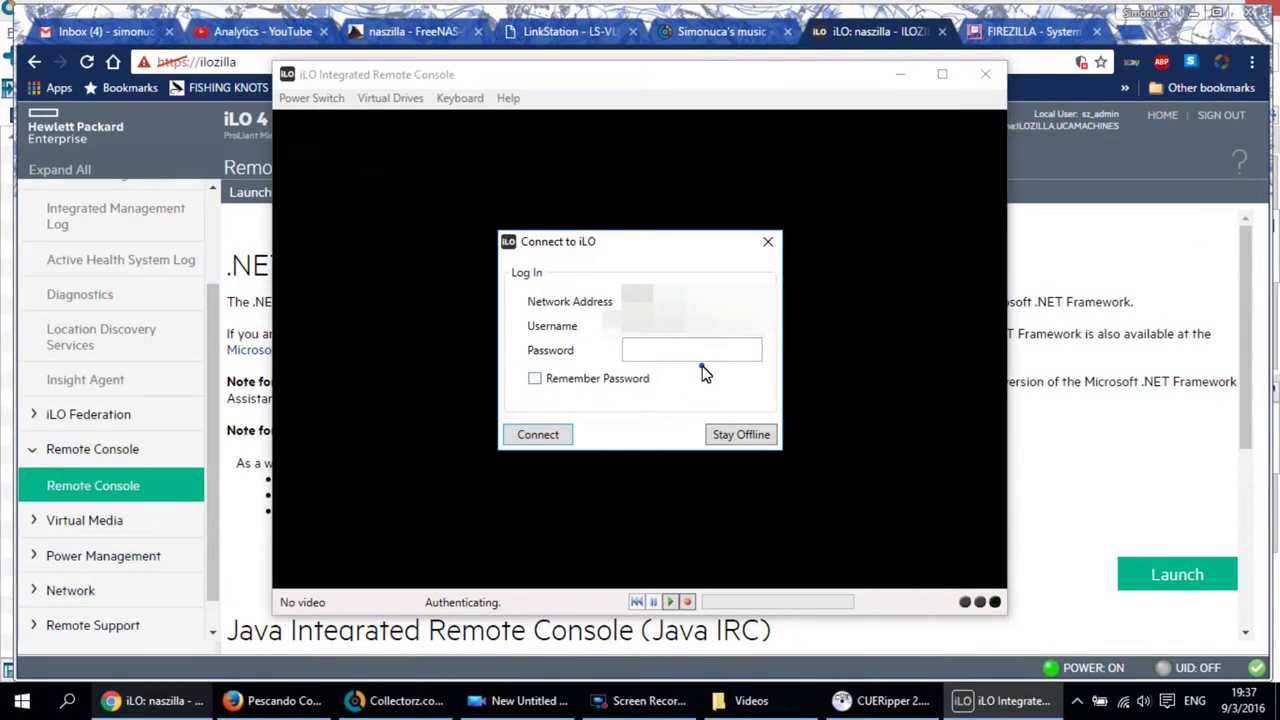
type("************")
key("Return")
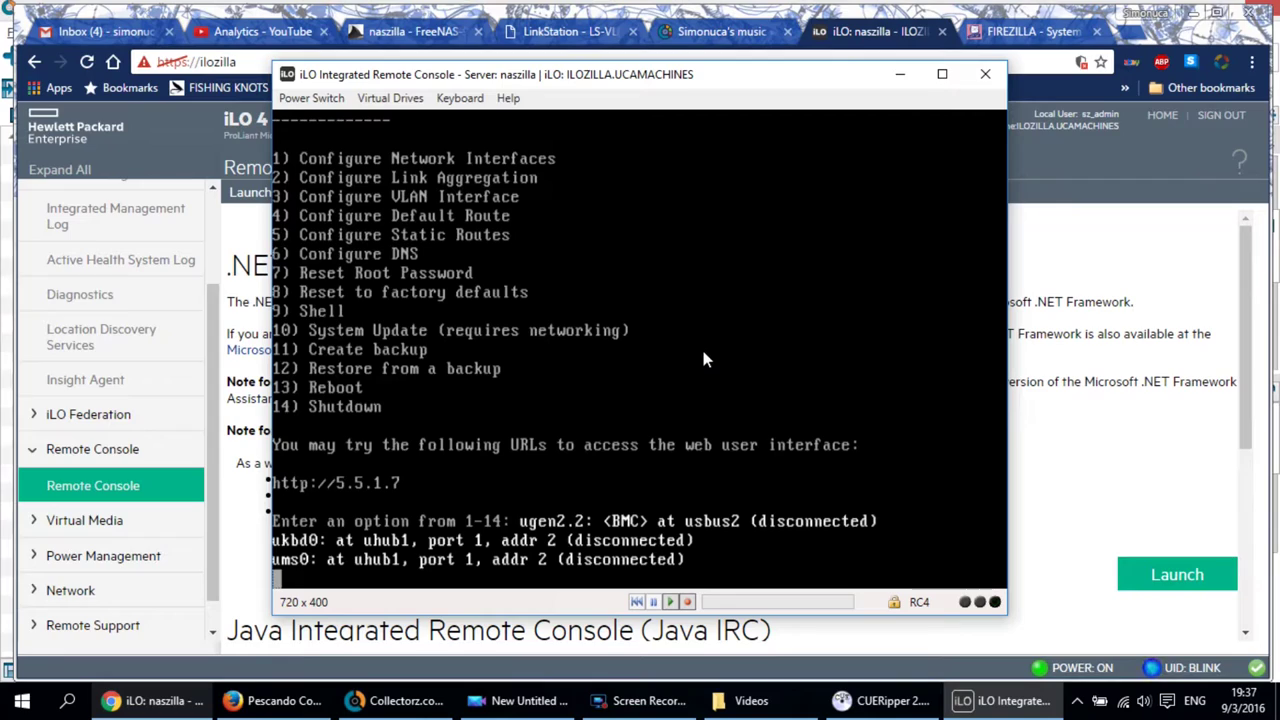
key("Return")
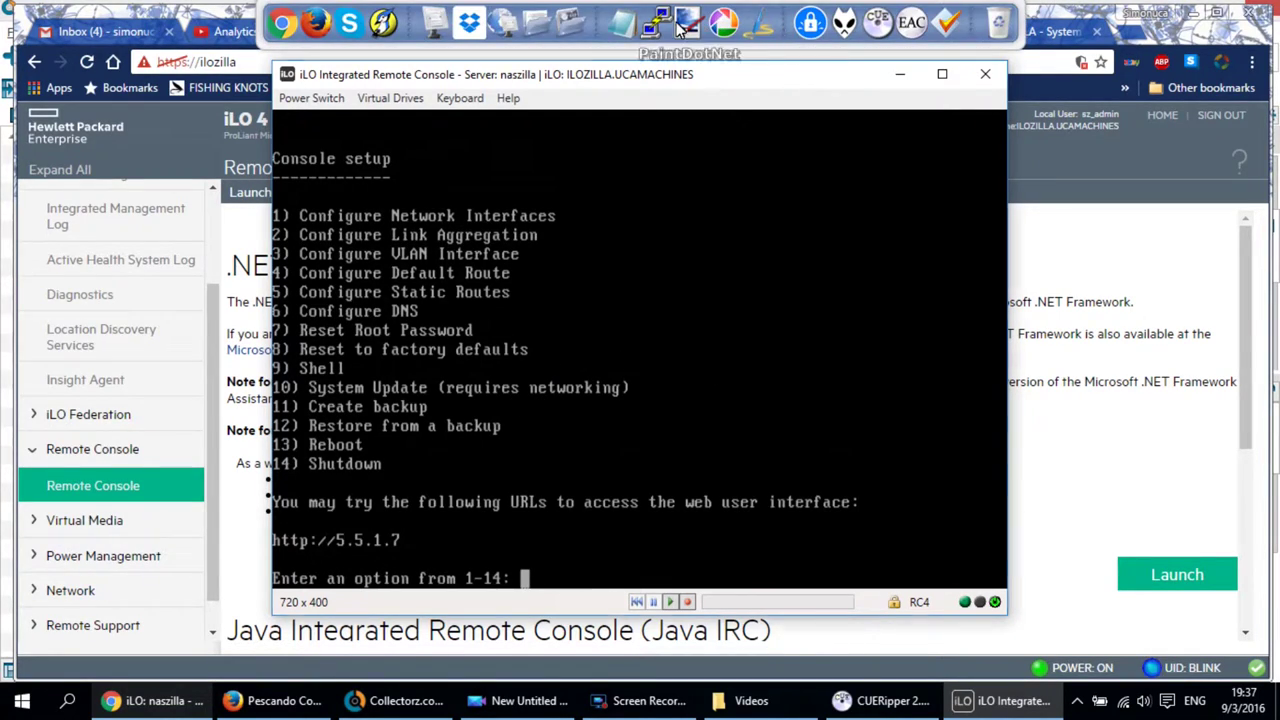
Open a PuTTY session to naszilla as root and enter the jail's shell by recalling the jexec command with !jex
double_click(614, 419)
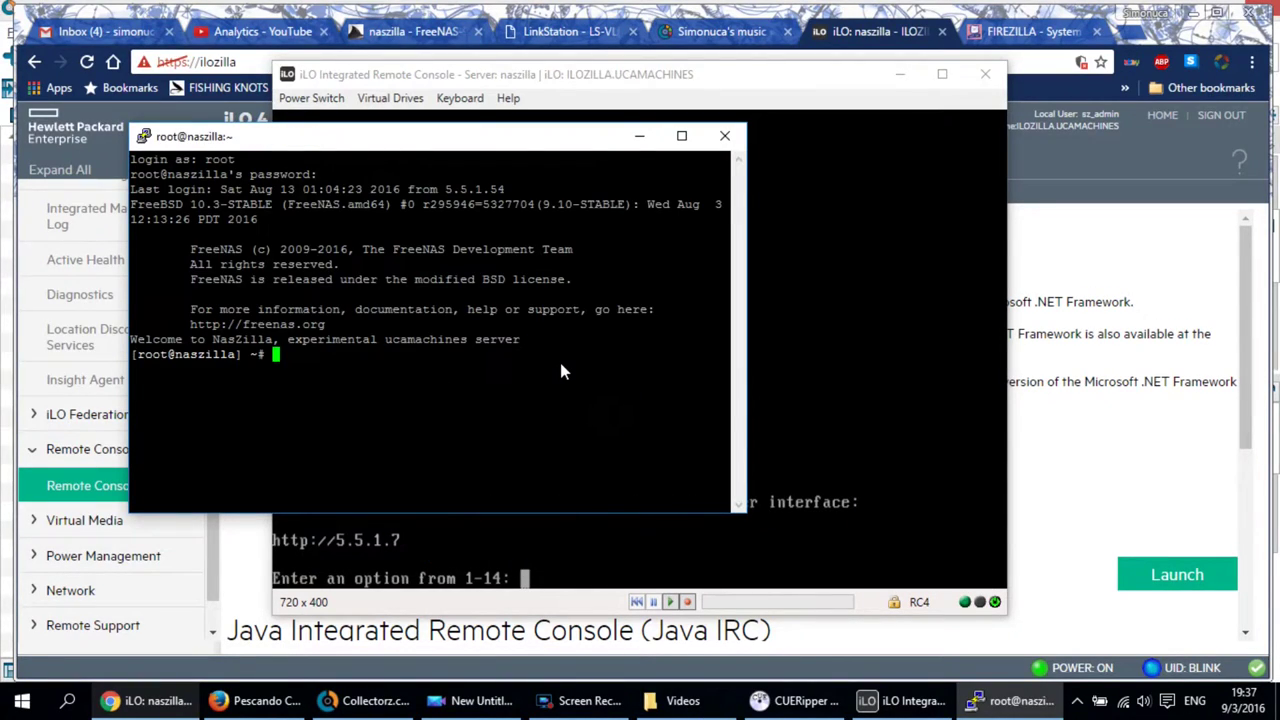
key("Return")
key("Return")
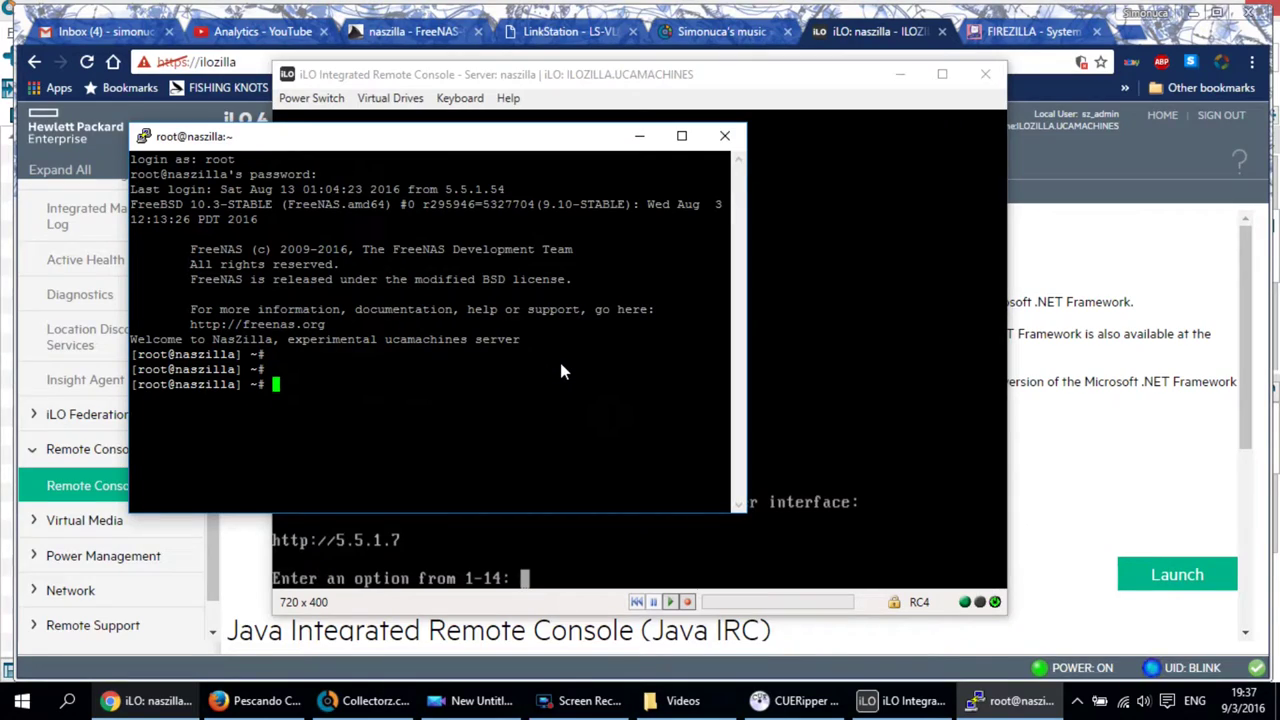
type("!jex")
key("Return")
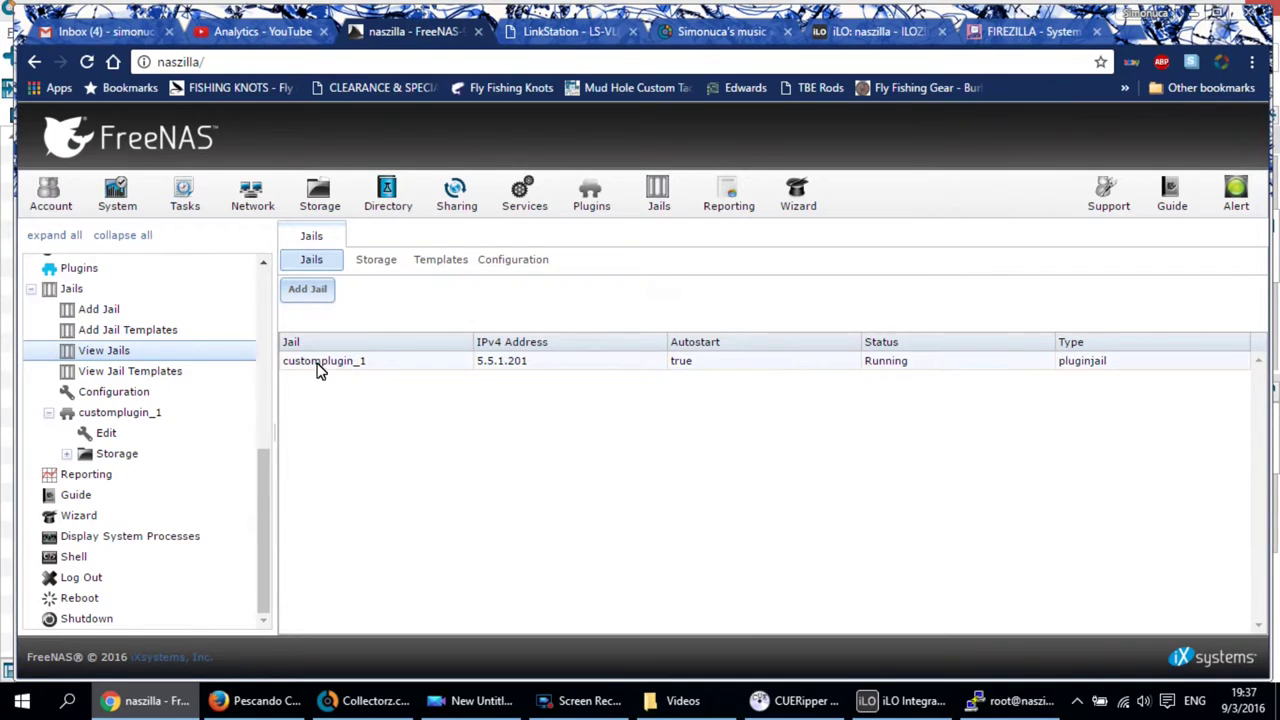
Select the customplugin_1 jail in the FreeNAS jail list, then bring the root terminal back to the front
left_click(353, 366)
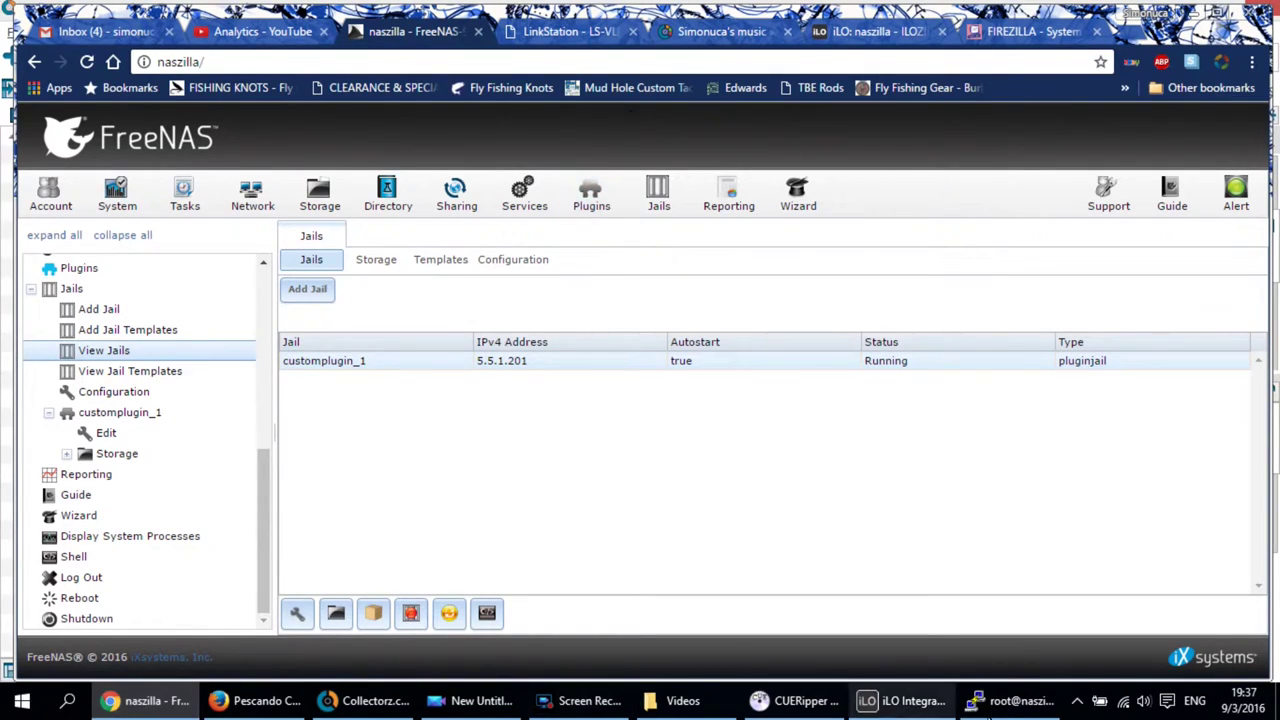
left_click(900, 700)
left_click(1012, 700)
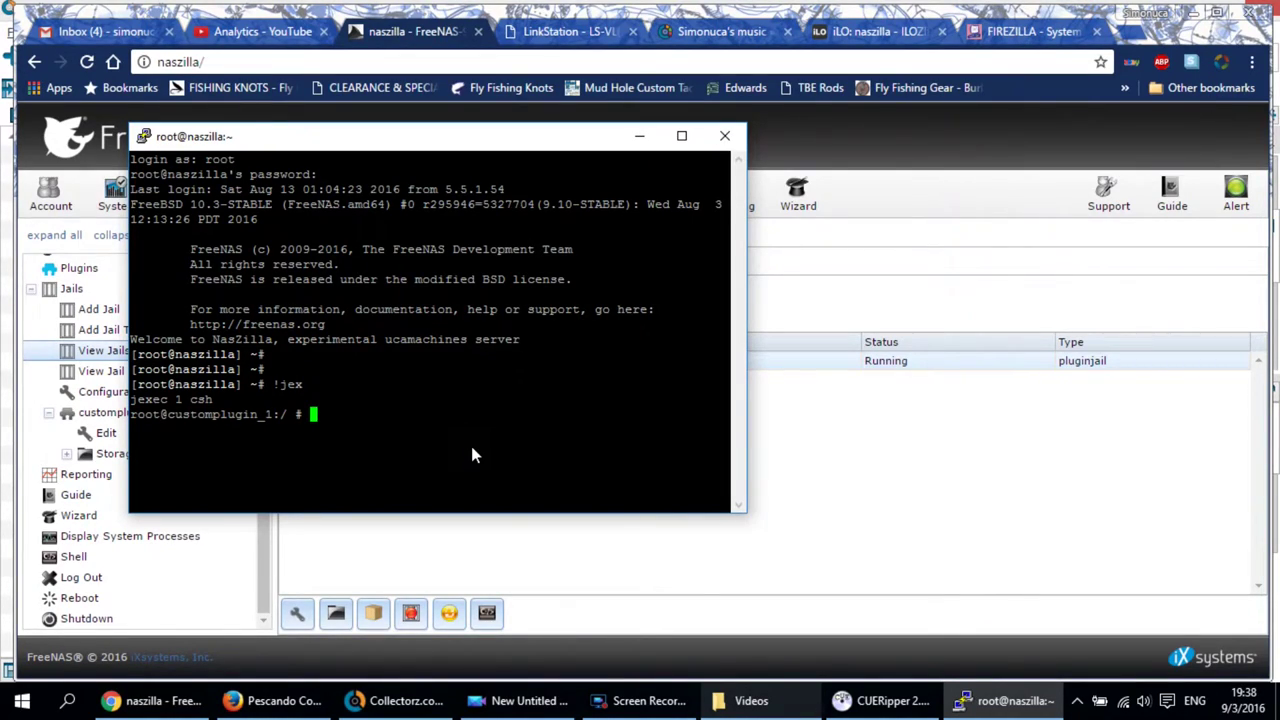
Run top in the jail's shell and highlight the minidlnad process
type("top")
key("Return")
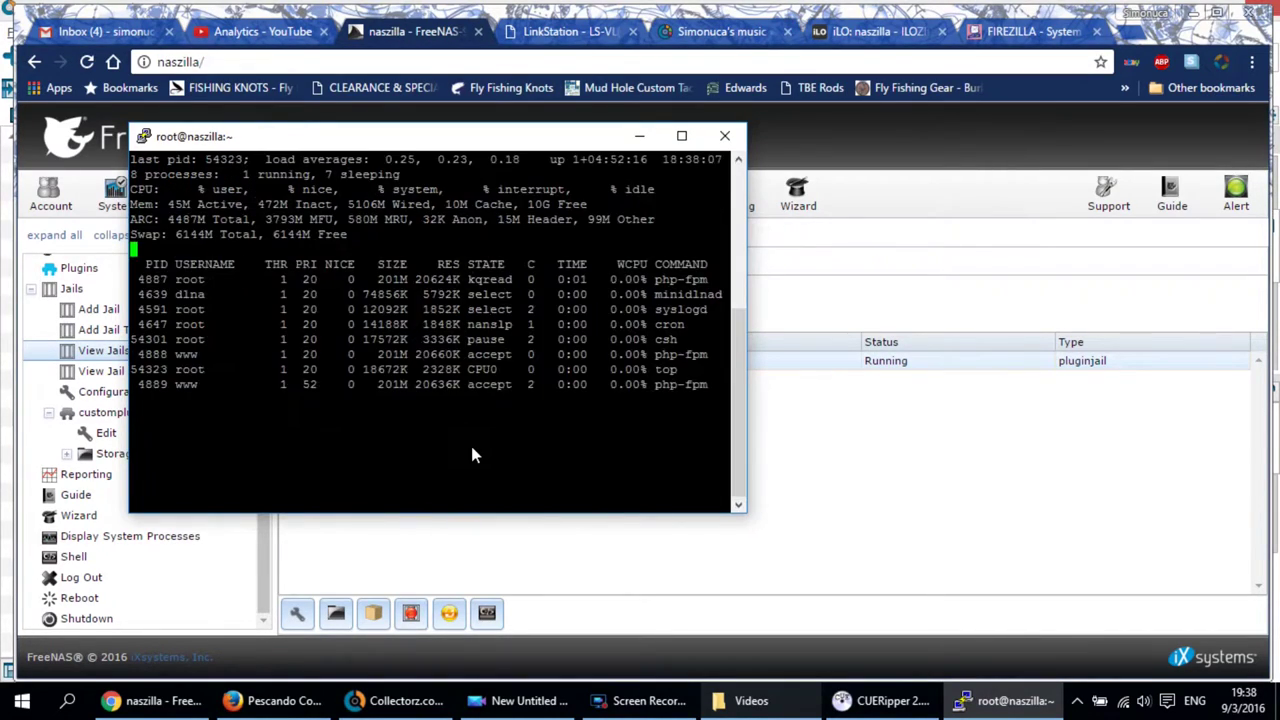
double_click(687, 298)
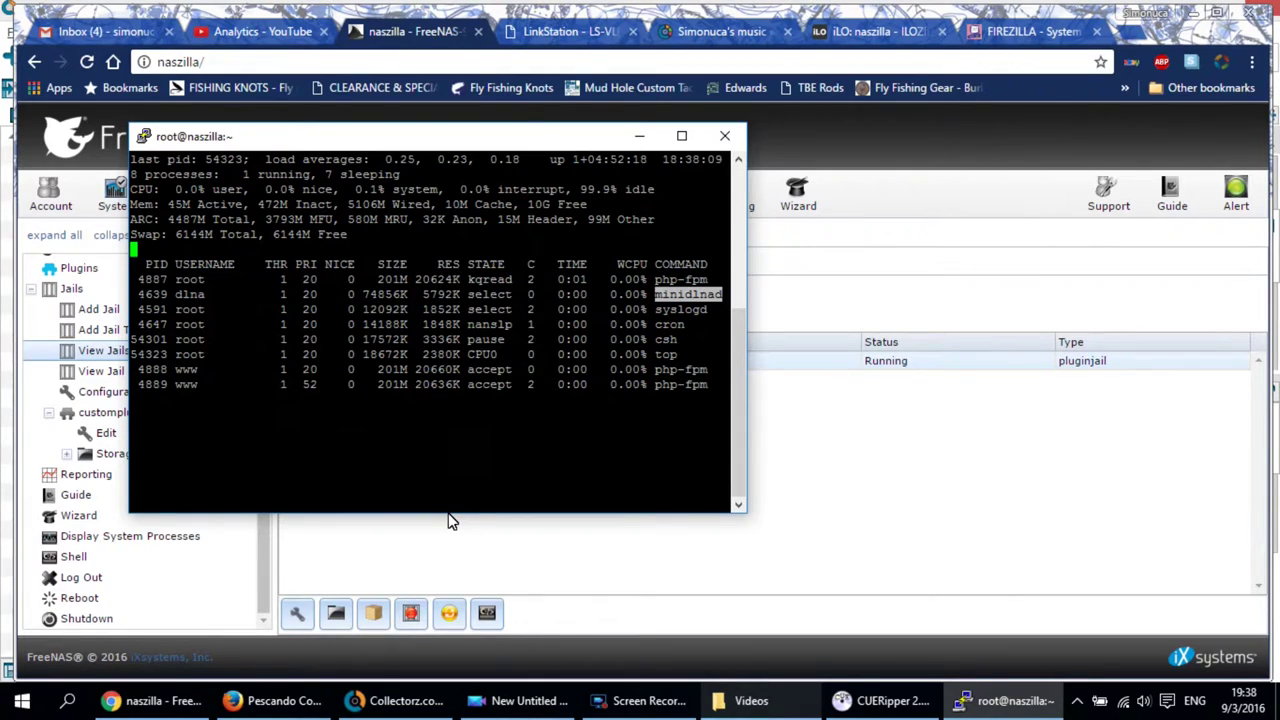
Quit top, then display rescan.sh from the jail's home directory and inspect its minidlna service command line
type("q")
type("cd")
key("Return")
type("cat rescan.sh")
key("Return")
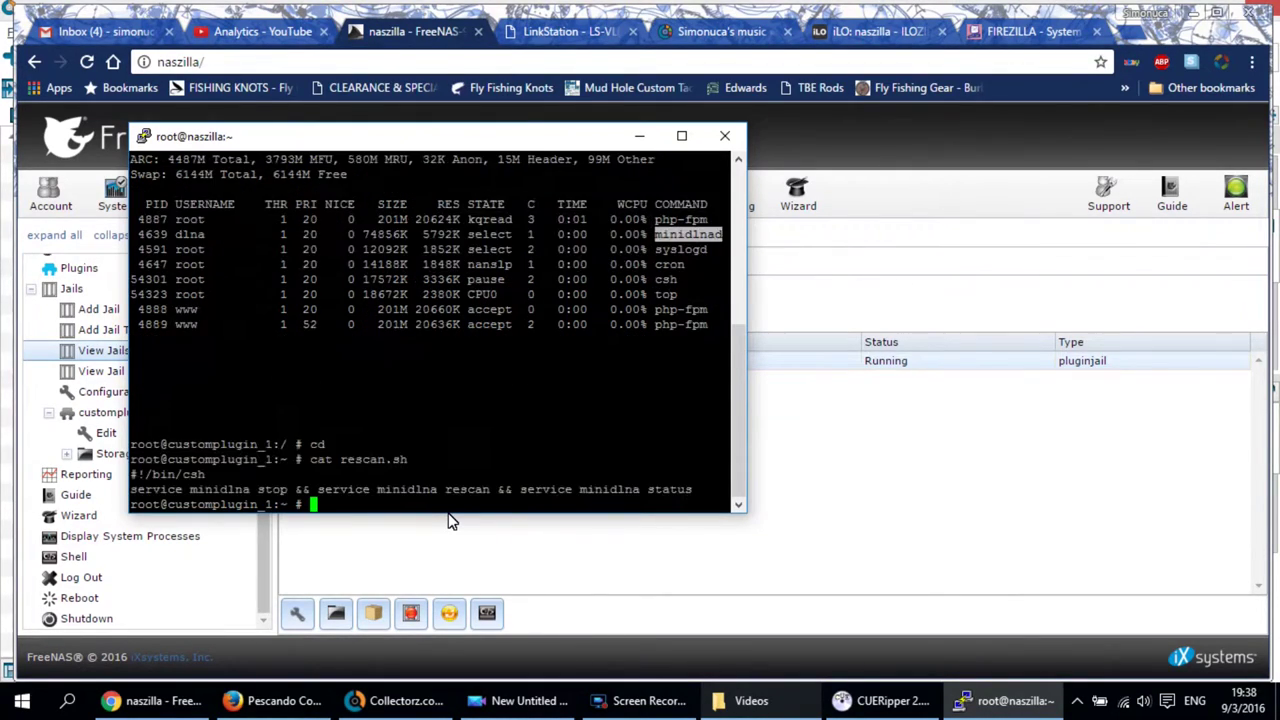
left_click_drag(131, 490, 690, 492)
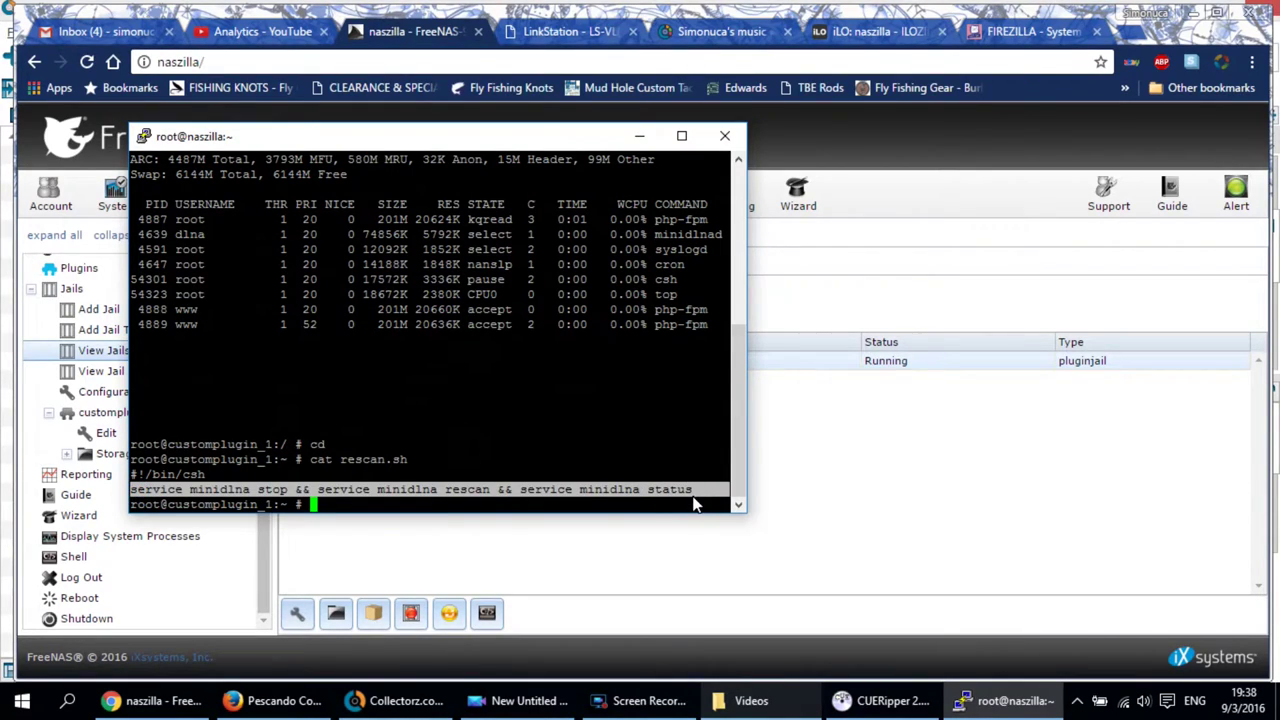
left_click(576, 505)
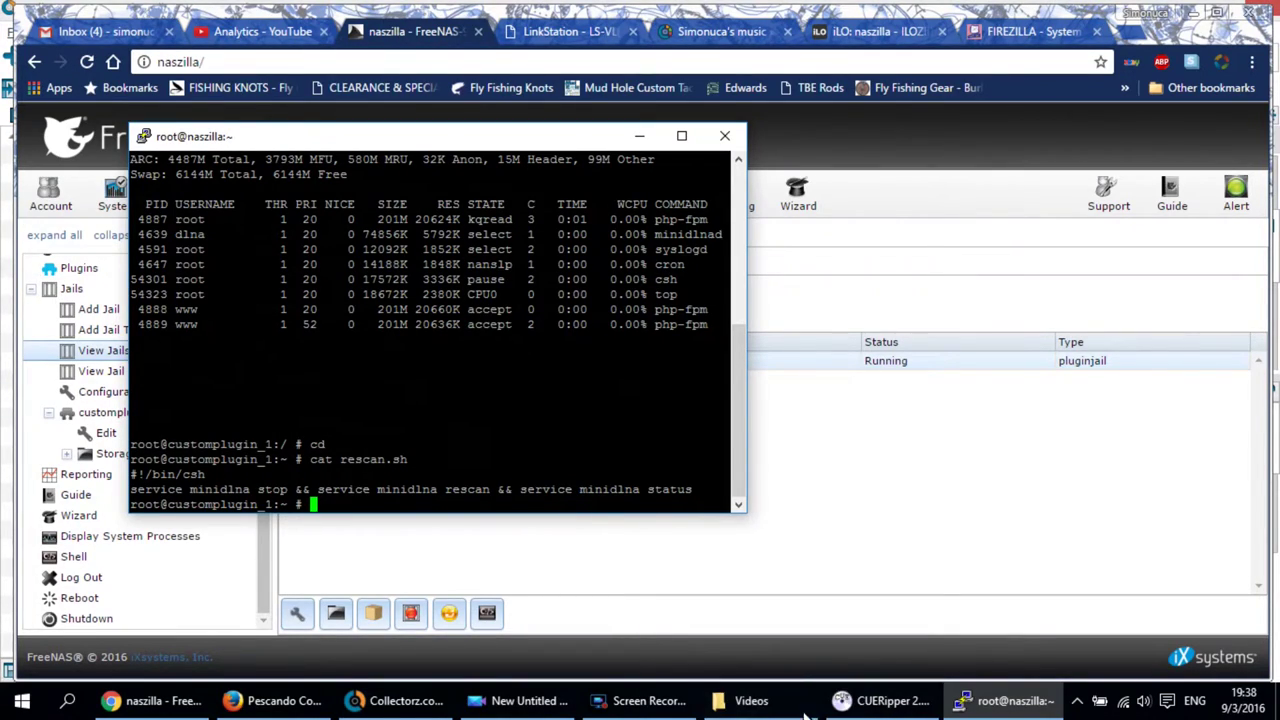
Open the naszilla network share in a new File Explorer window and browse the artist folders in MediaZilla's Musica folder
middle_click(762, 706)
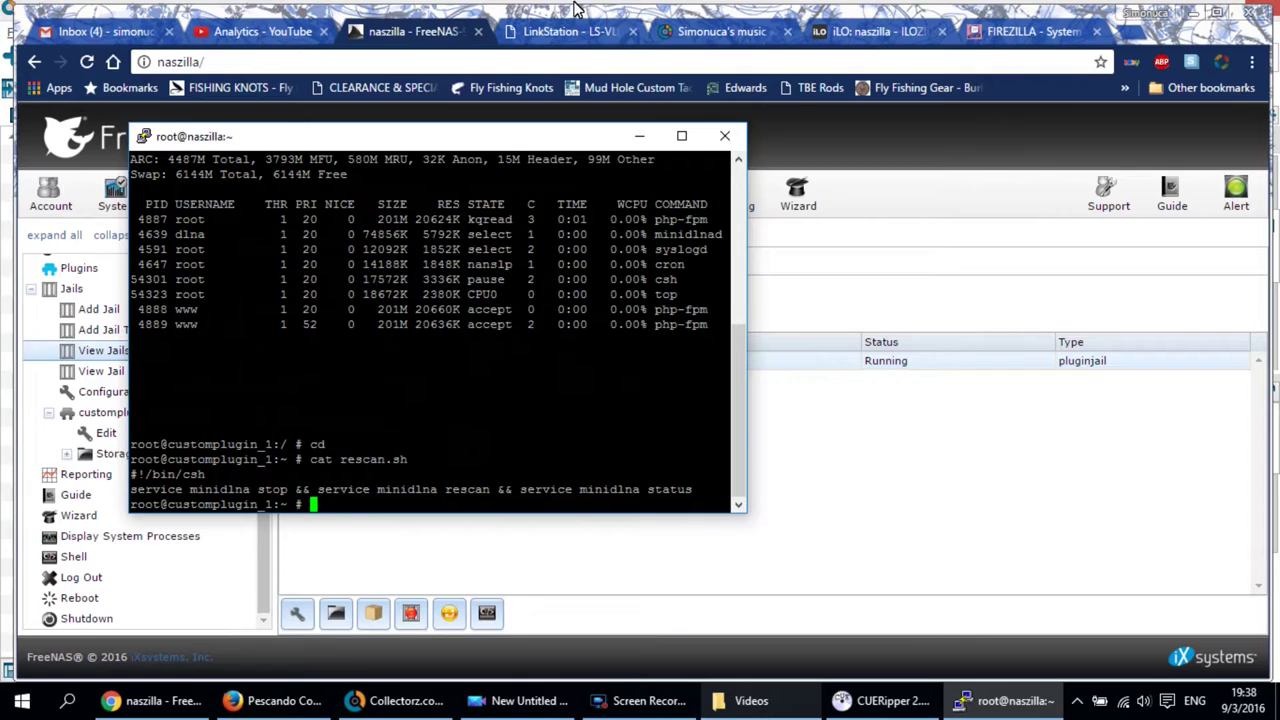
left_click(670, 214)
left_click(391, 262)
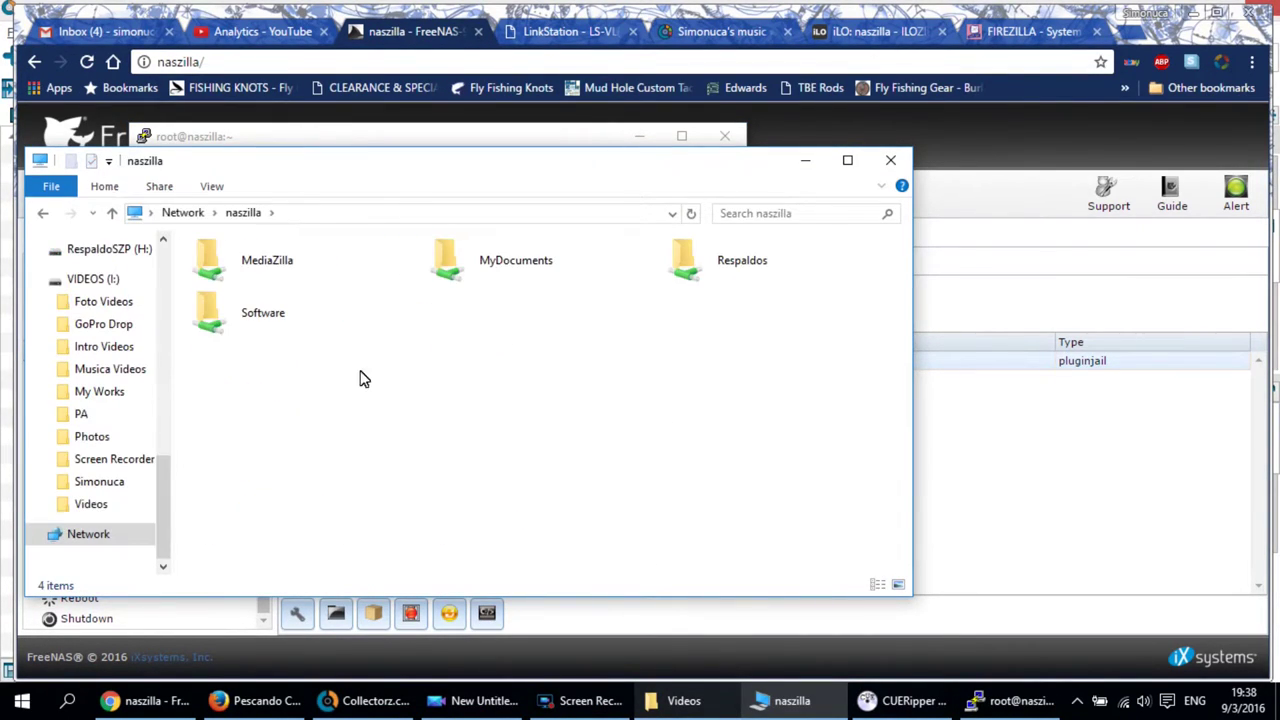
double_click(245, 258)
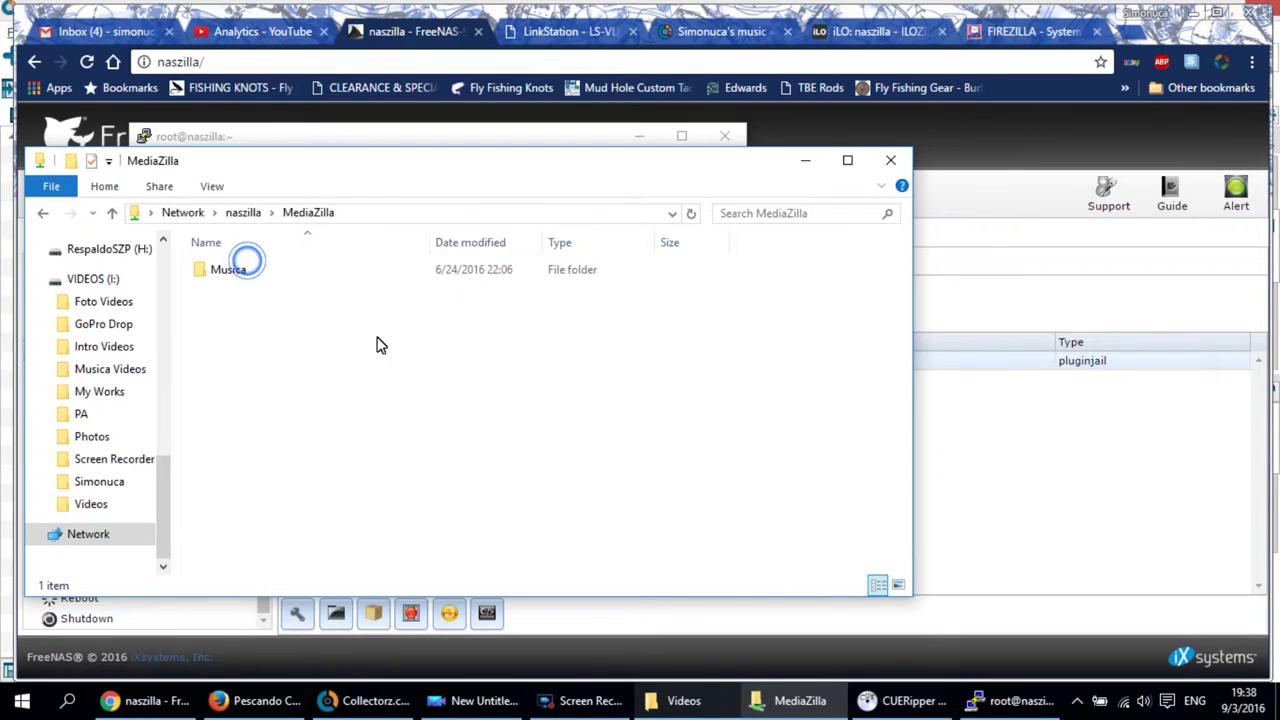
double_click(271, 270)
scroll(610, 440, "down", 6)
scroll(600, 425, "down", 20)
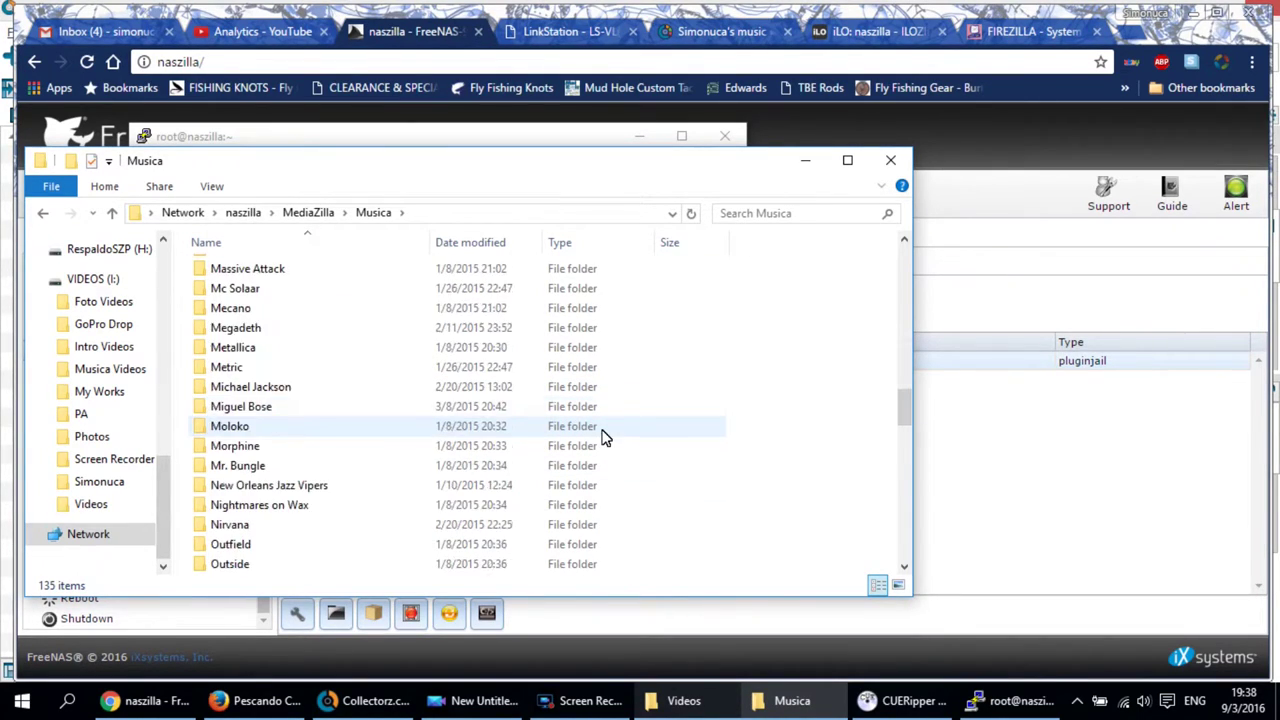
Minimize the Musica folder and root terminal windows, then show the Collectorz.com music collection in the browser
left_click(805, 160)
left_click(639, 136)
left_click(568, 31)
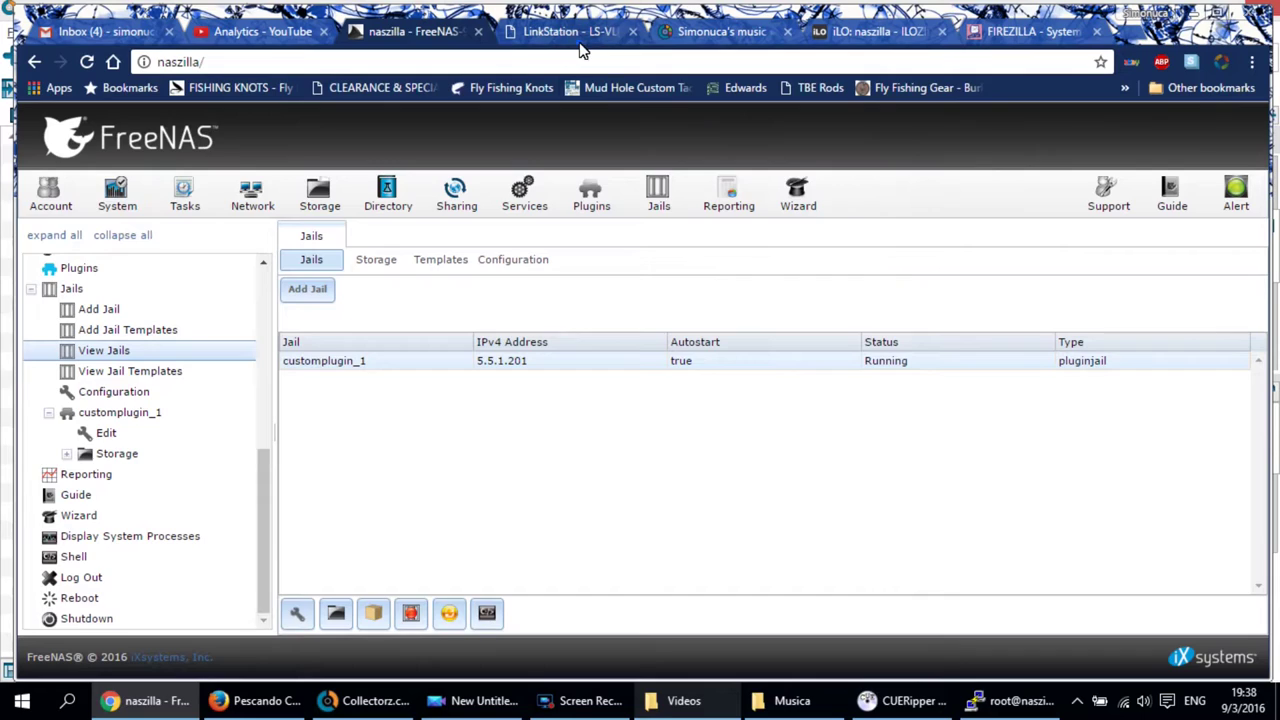
left_click(760, 33)
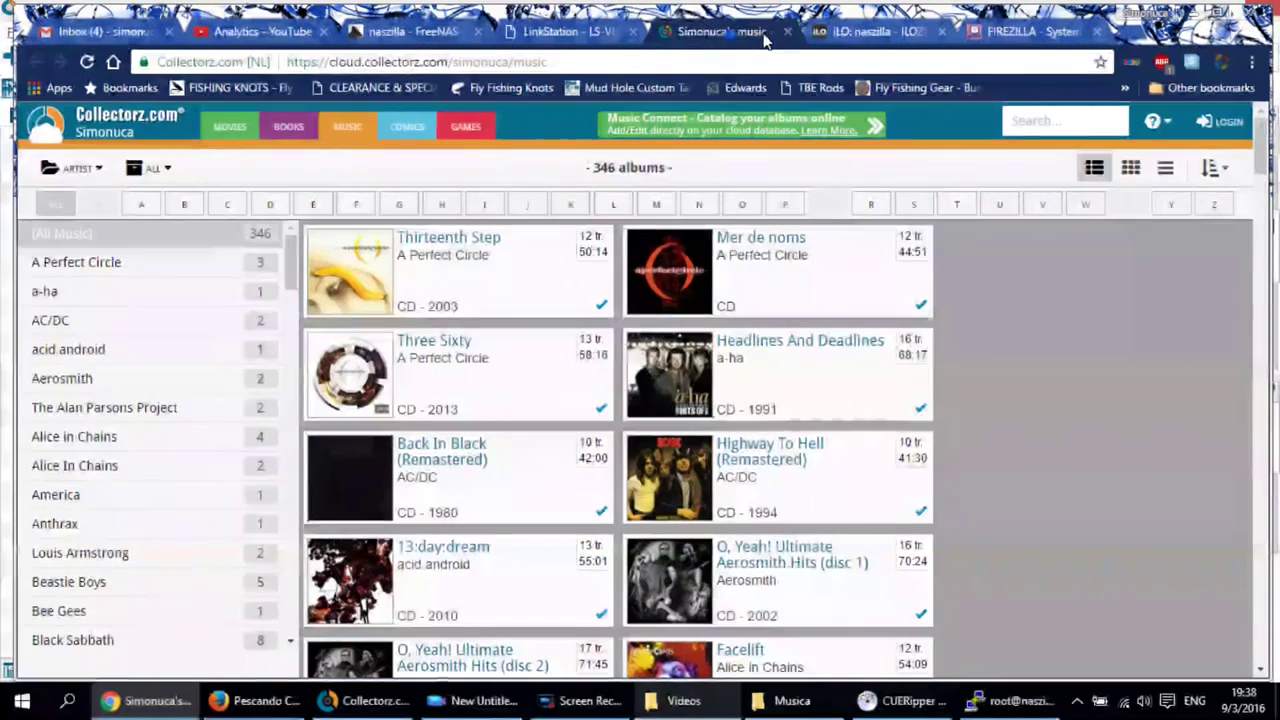
Switch to the FIREZILLA Check Point 600 Appliance page and continue its expiring session
left_click(860, 32)
left_click(1015, 32)
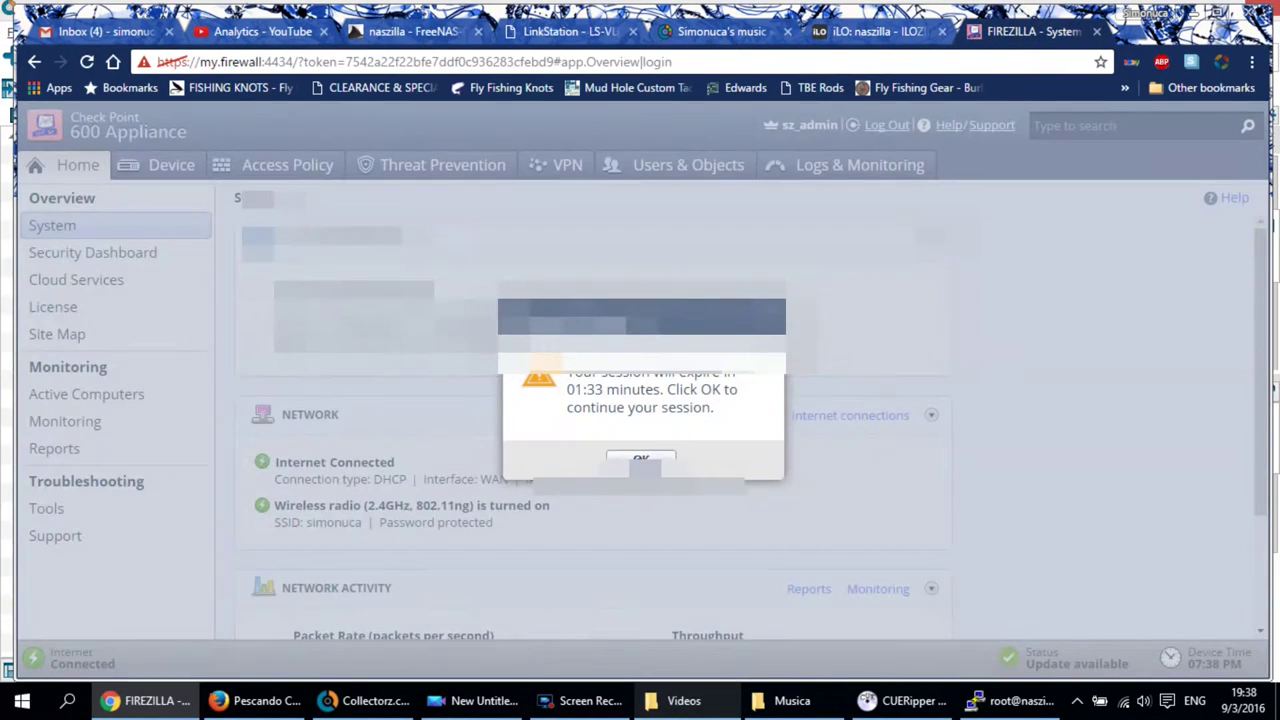
left_click(641, 460)
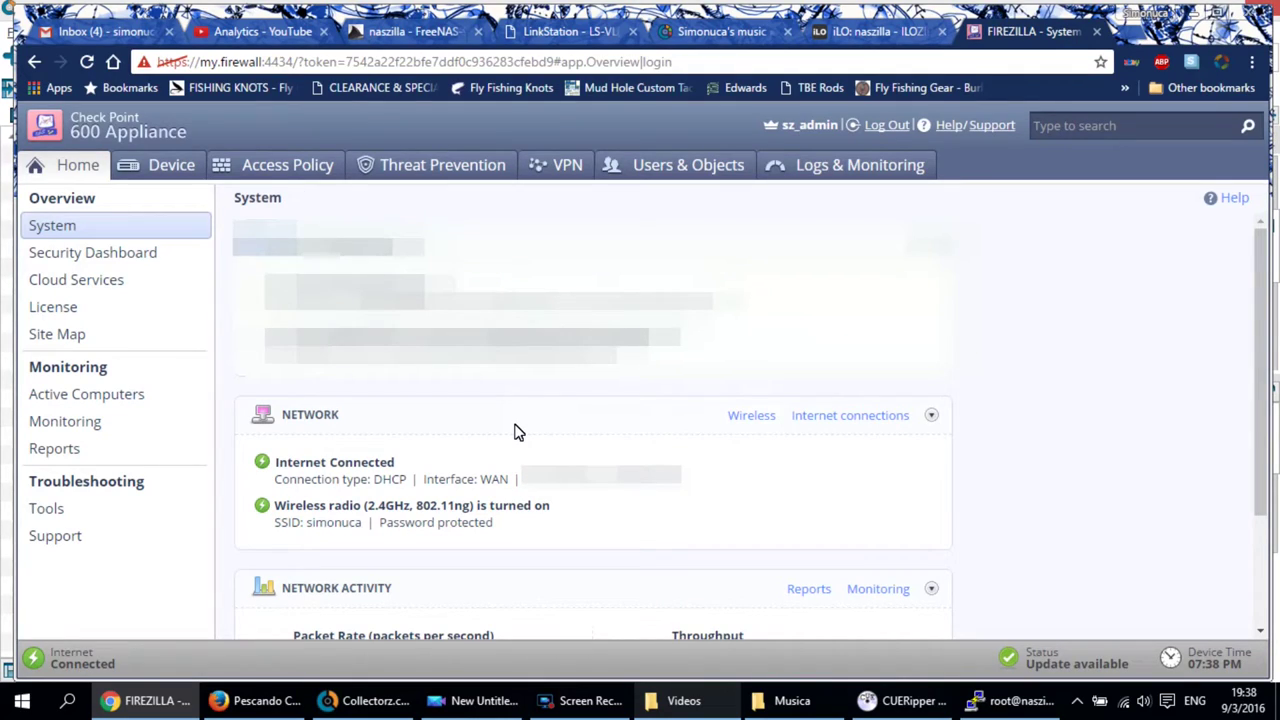